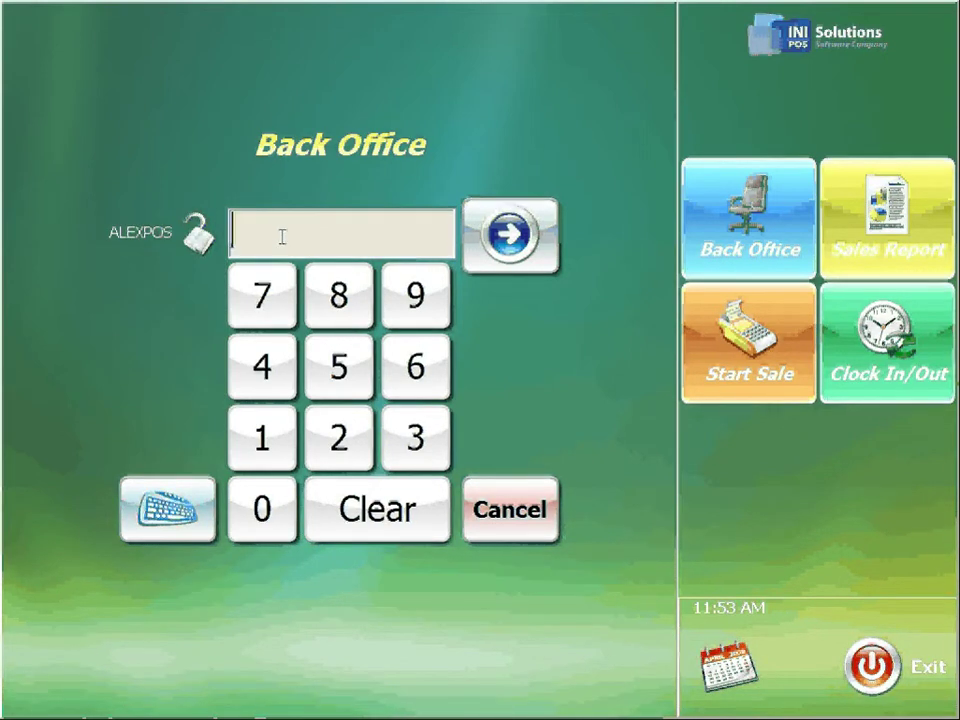
Log in to INI POS Back Office by entering the admin access code.
click(259, 221)
text(1)
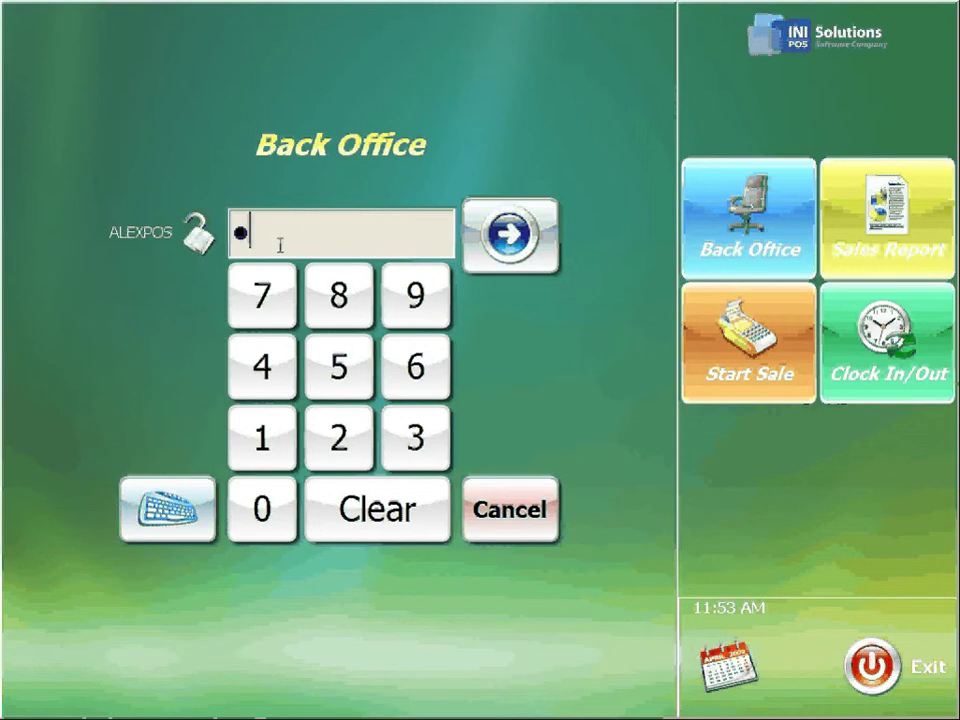
click(501, 240)
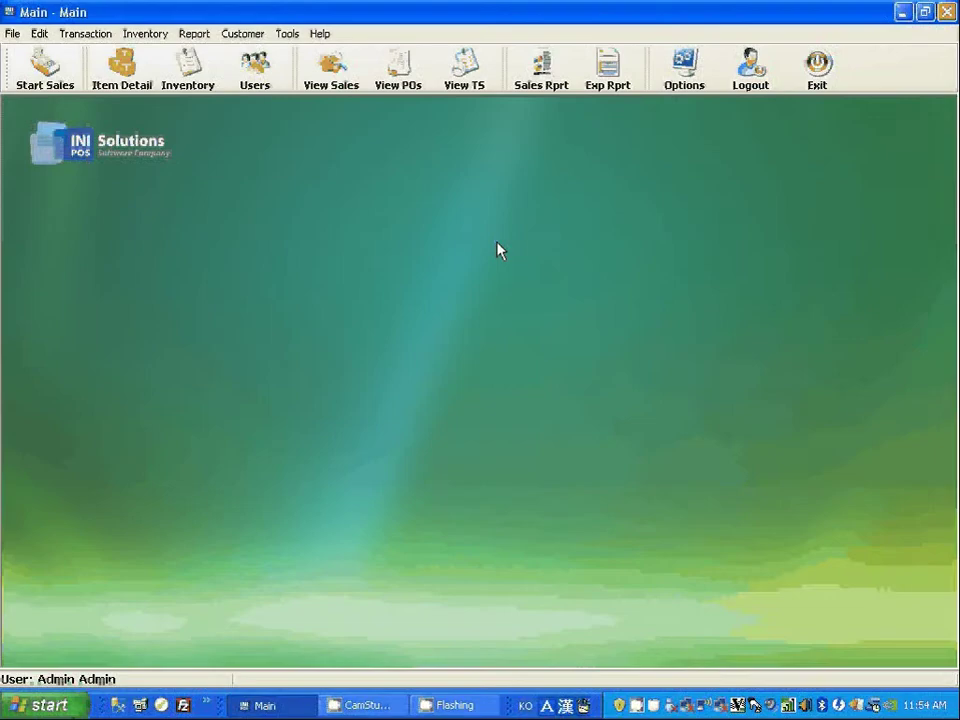
Open User Information and browse the Admin, User and User2 records.
click(256, 66)
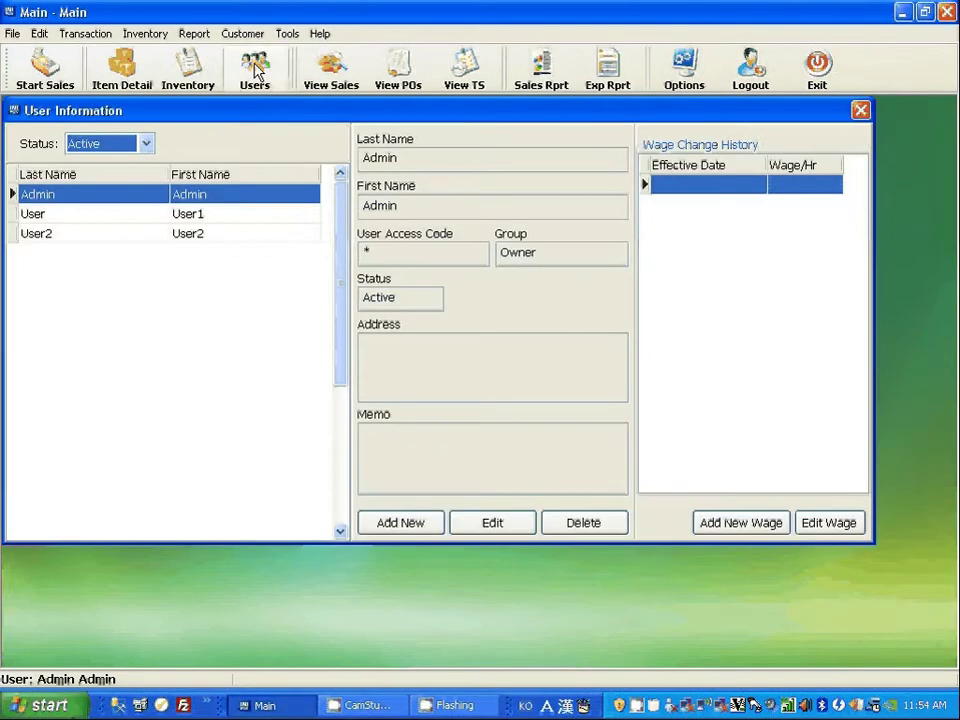
click(223, 197)
click(220, 215)
click(214, 235)
click(214, 216)
click(216, 198)
click(215, 215)
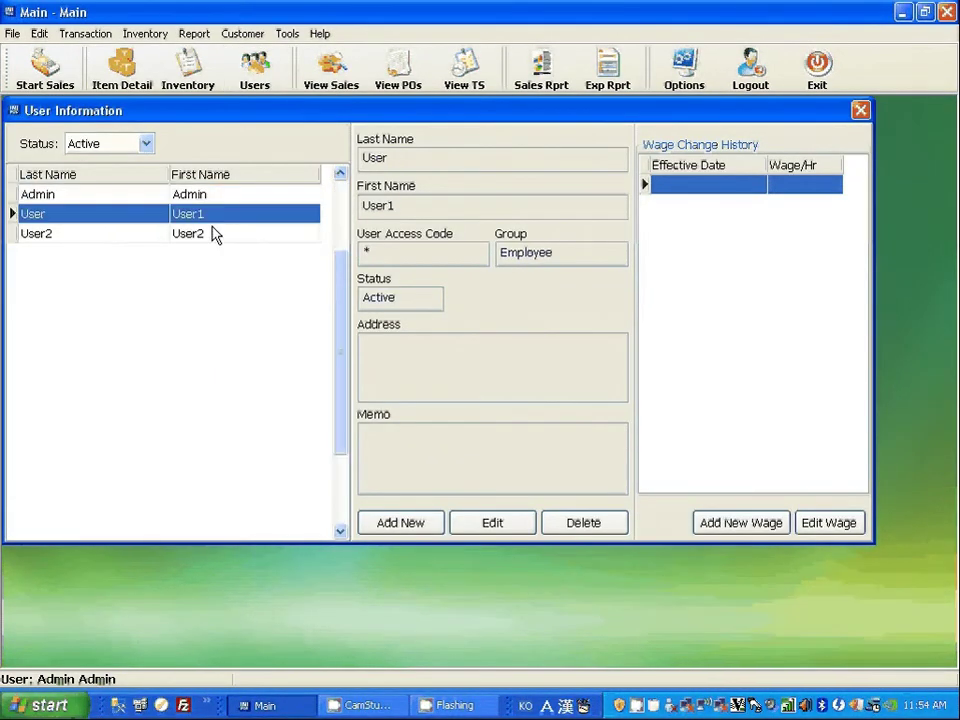
click(214, 235)
click(212, 216)
click(210, 198)
Reselect the Admin record and open it in Edit User.
click(209, 215)
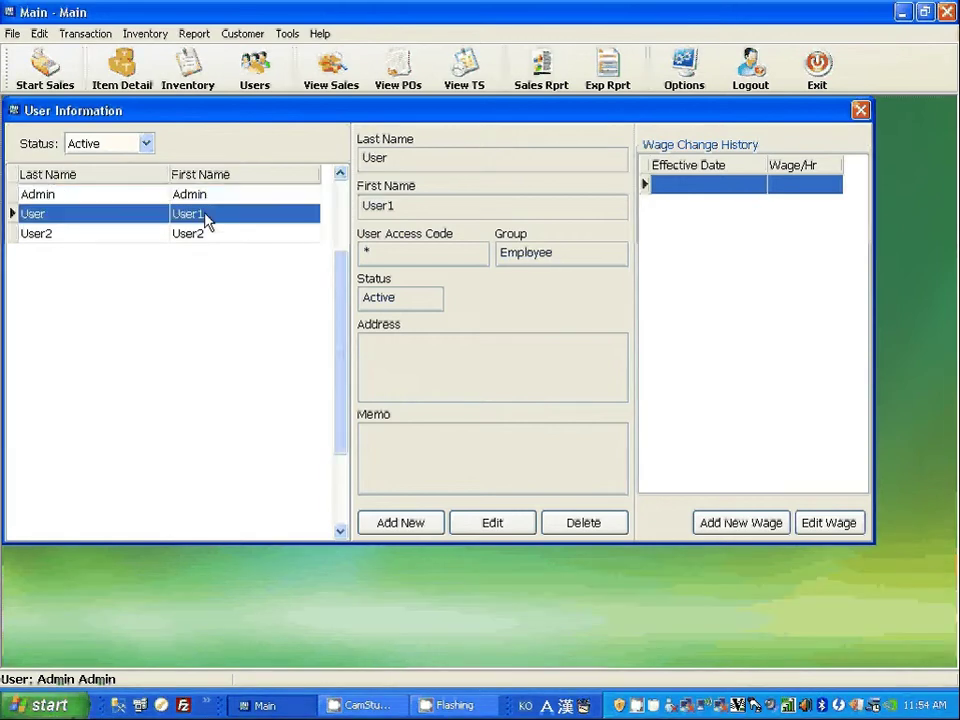
click(208, 199)
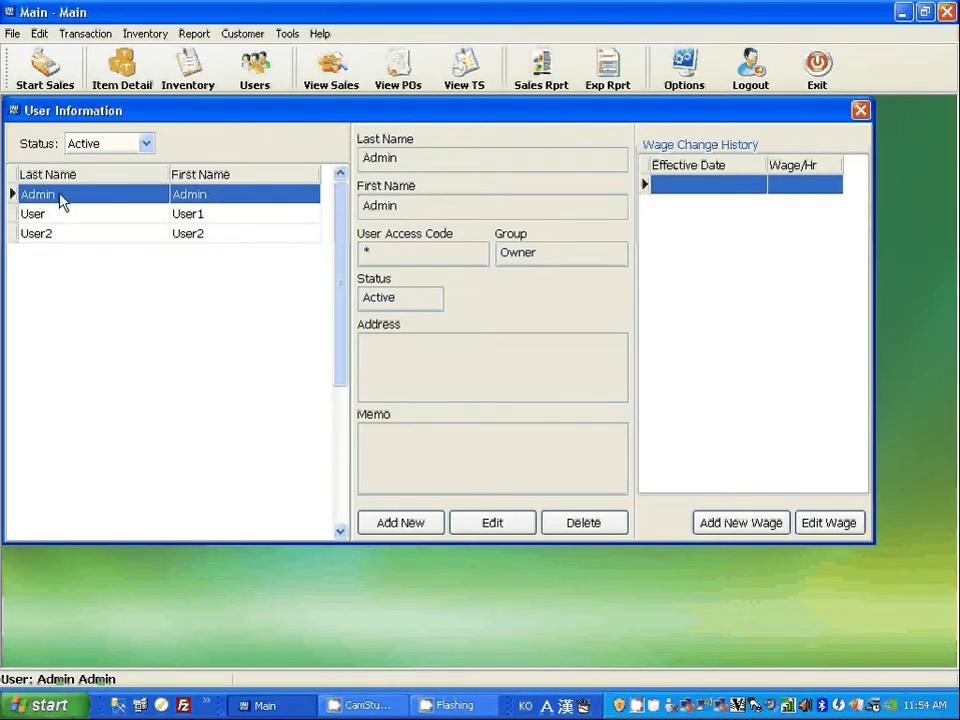
click(490, 528)
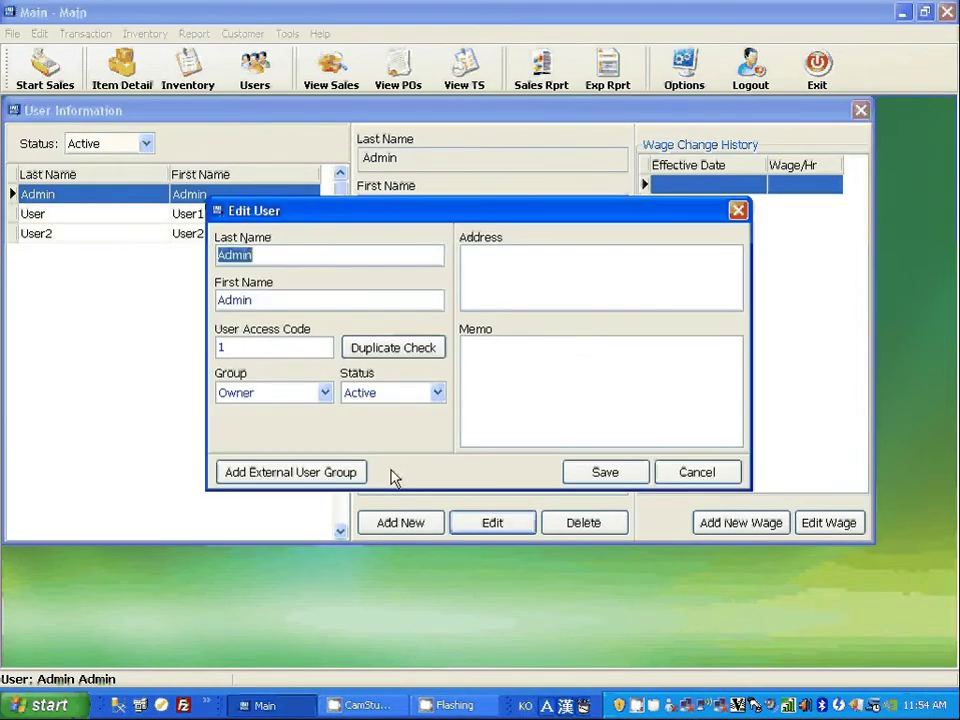
Replace the Admin user's access code with a new two-digit code and save.
double_click(223, 347)
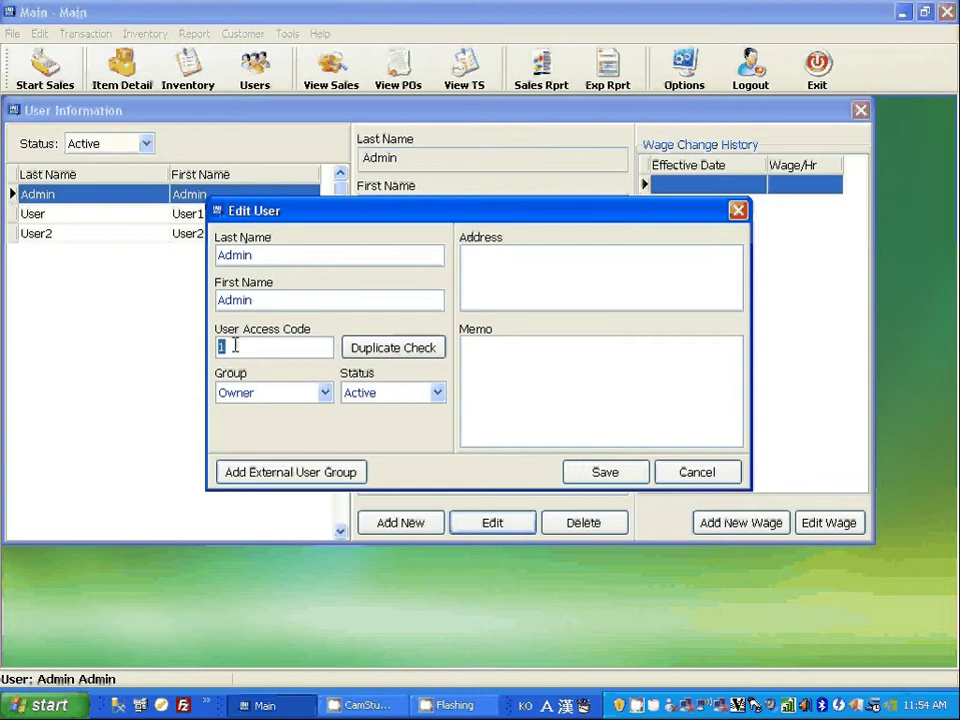
text(99)
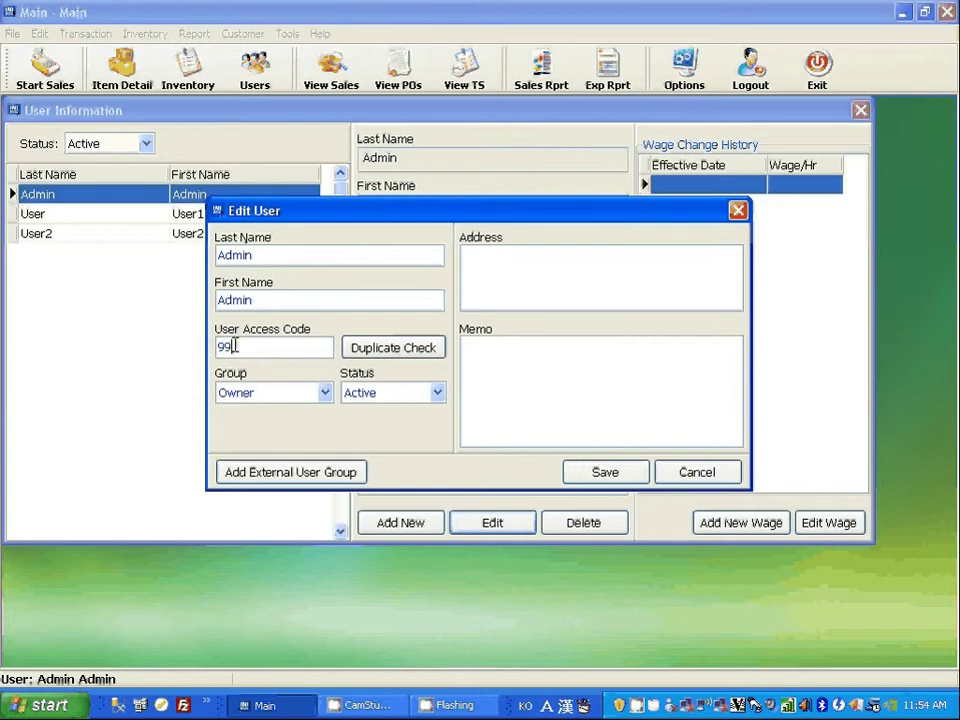
click(603, 474)
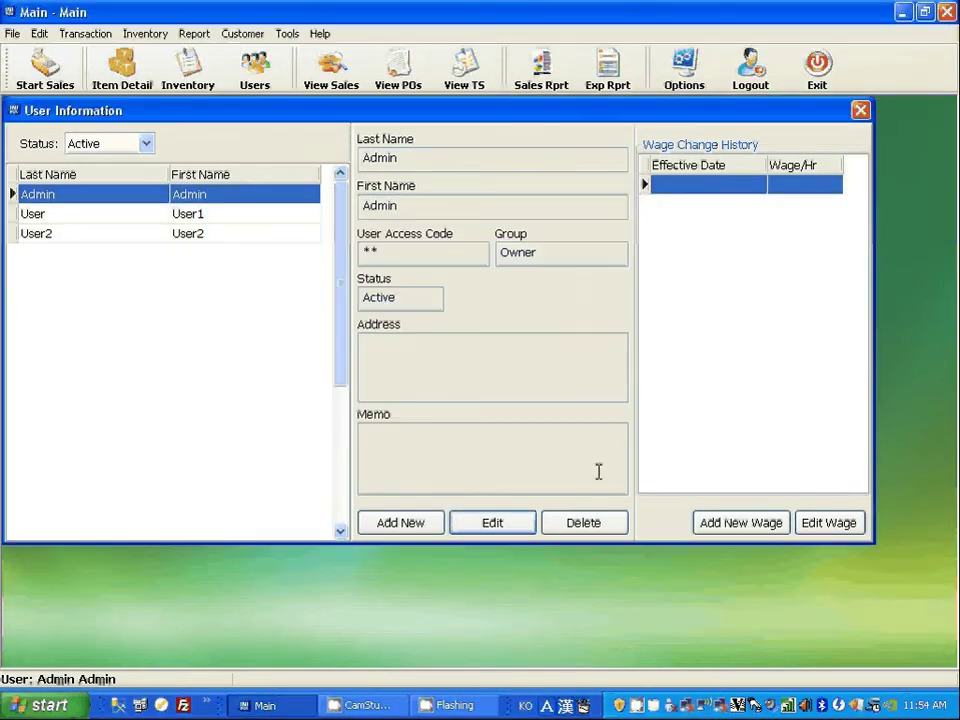
click(213, 236)
Compare the User1 and User2 records, ending with User1 selected.
click(186, 215)
click(183, 240)
click(172, 214)
click(171, 237)
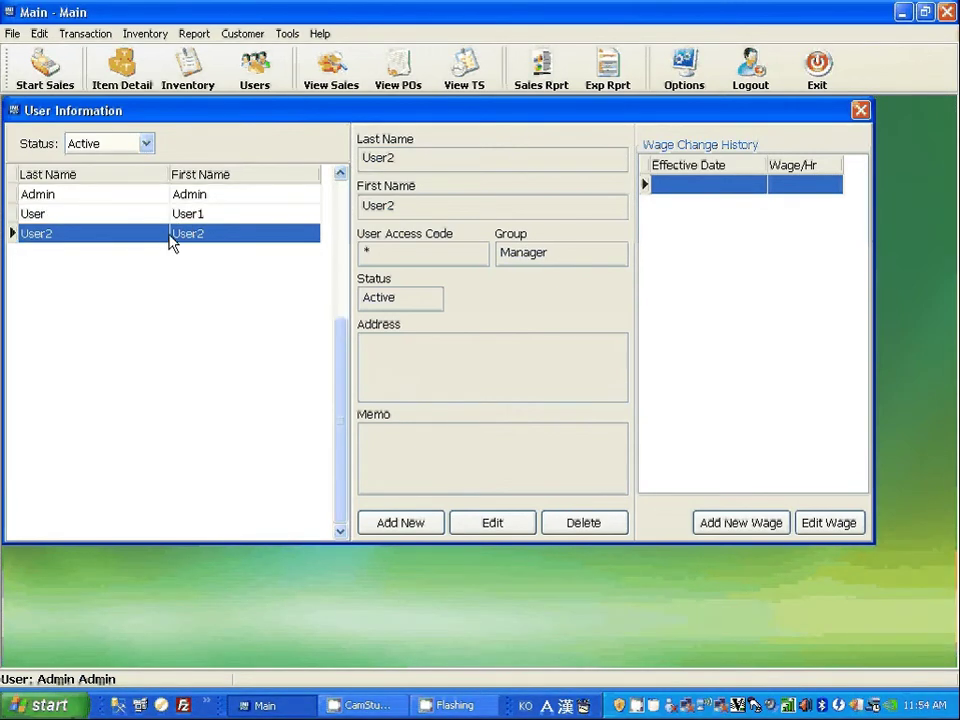
click(148, 213)
click(163, 234)
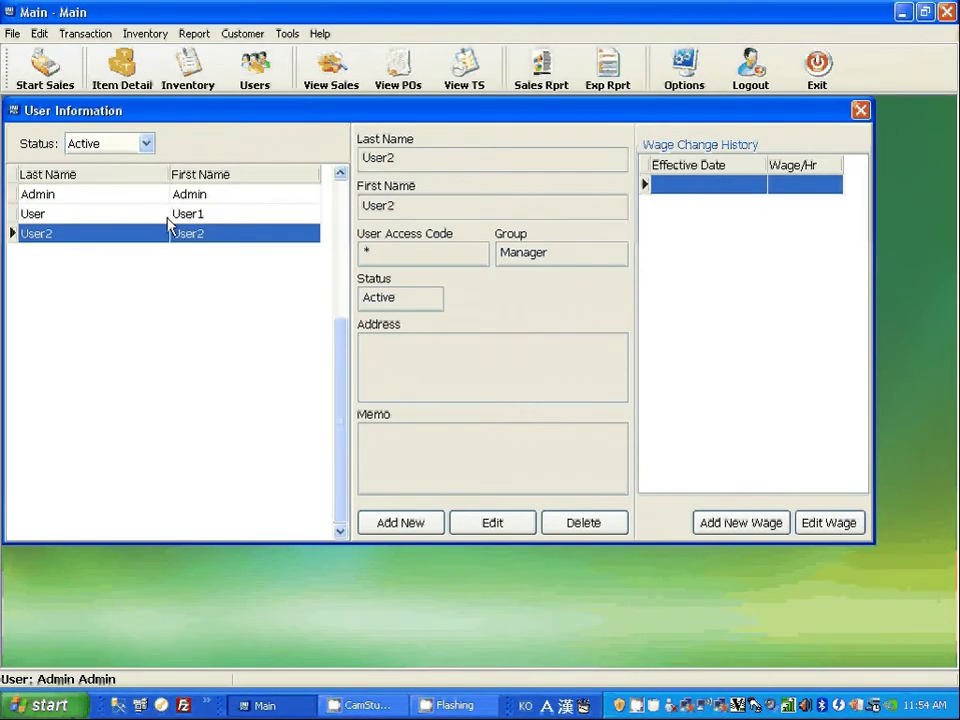
click(172, 214)
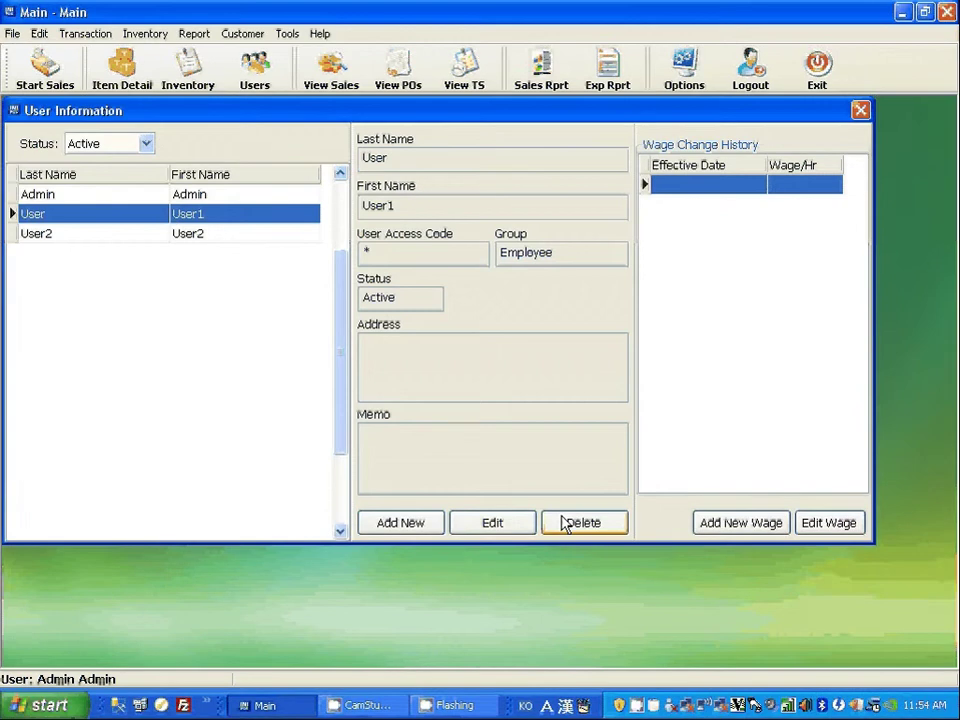
Edit User1 with a new last name and first name, then save.
click(493, 521)
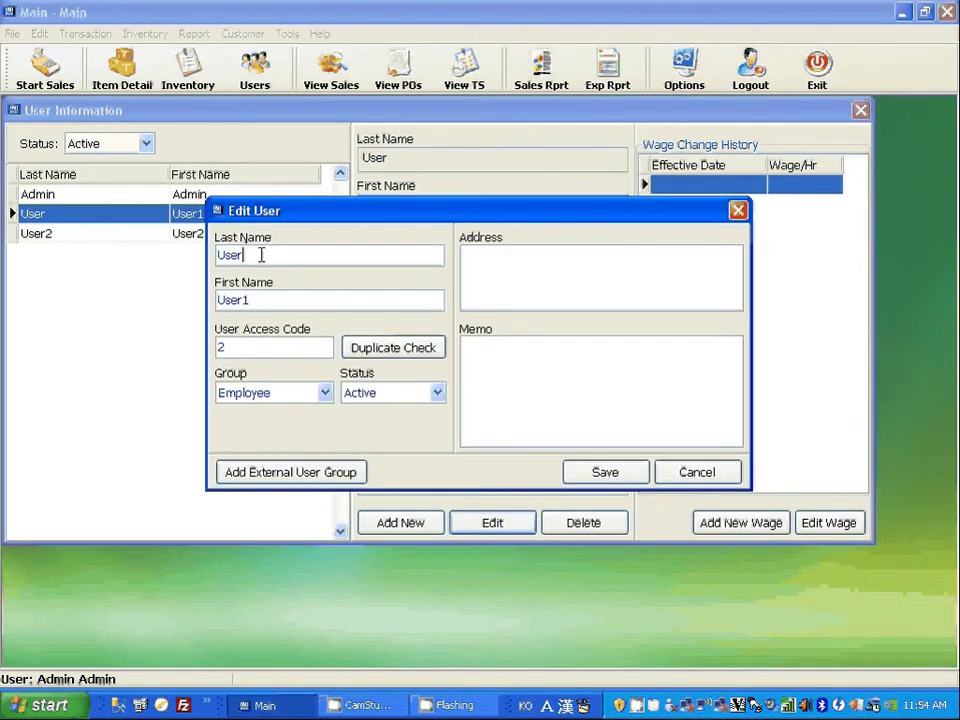
text(Lee)
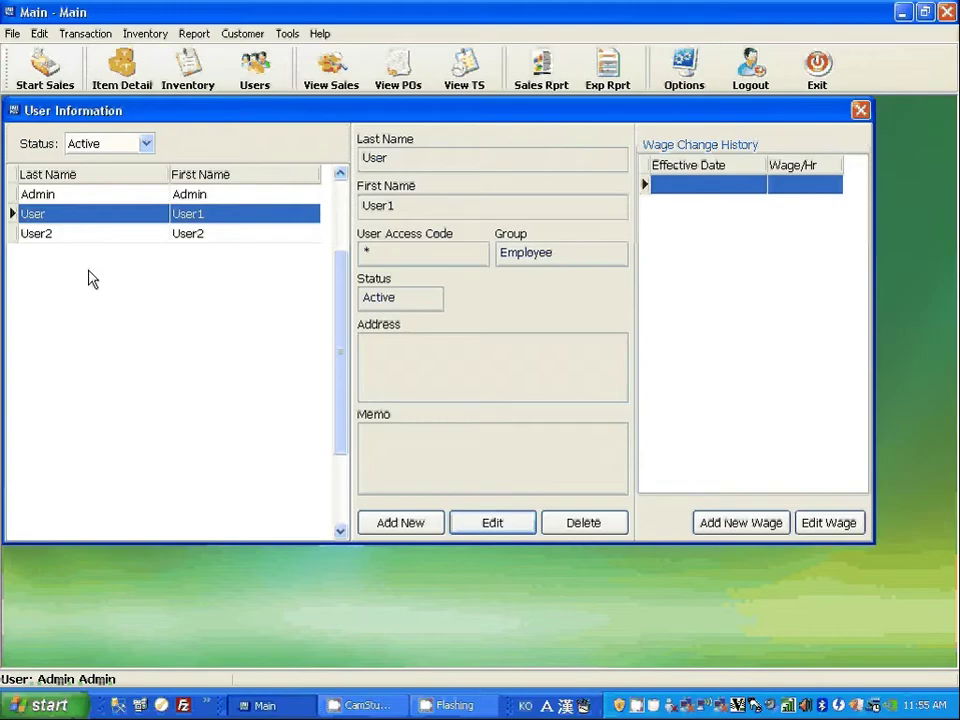
click(497, 526)
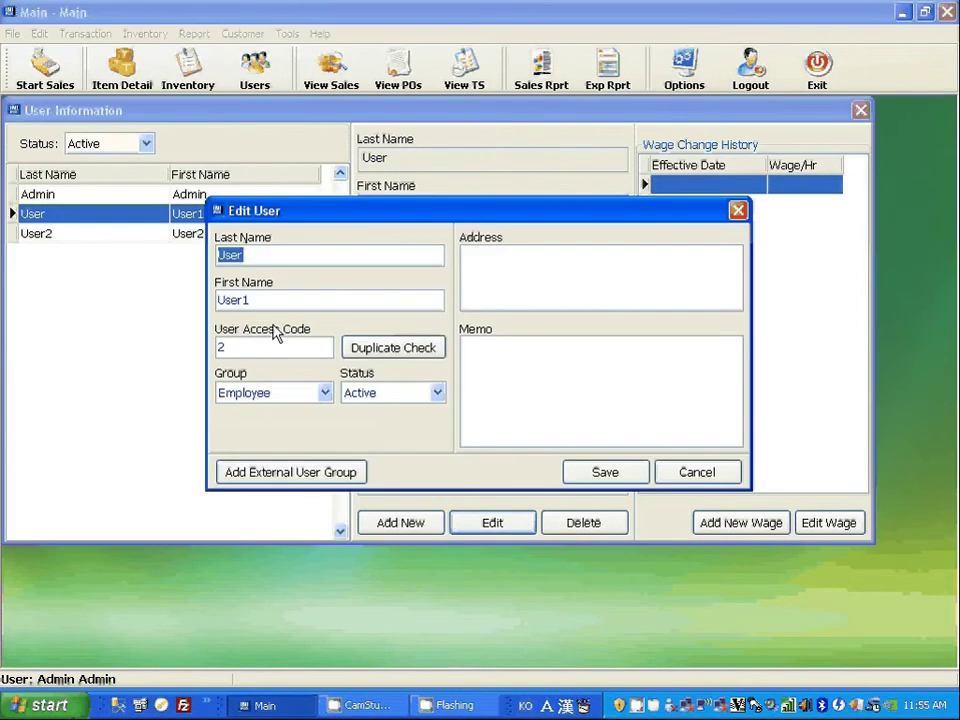
text(lqq)
key(Tab)
text(as)
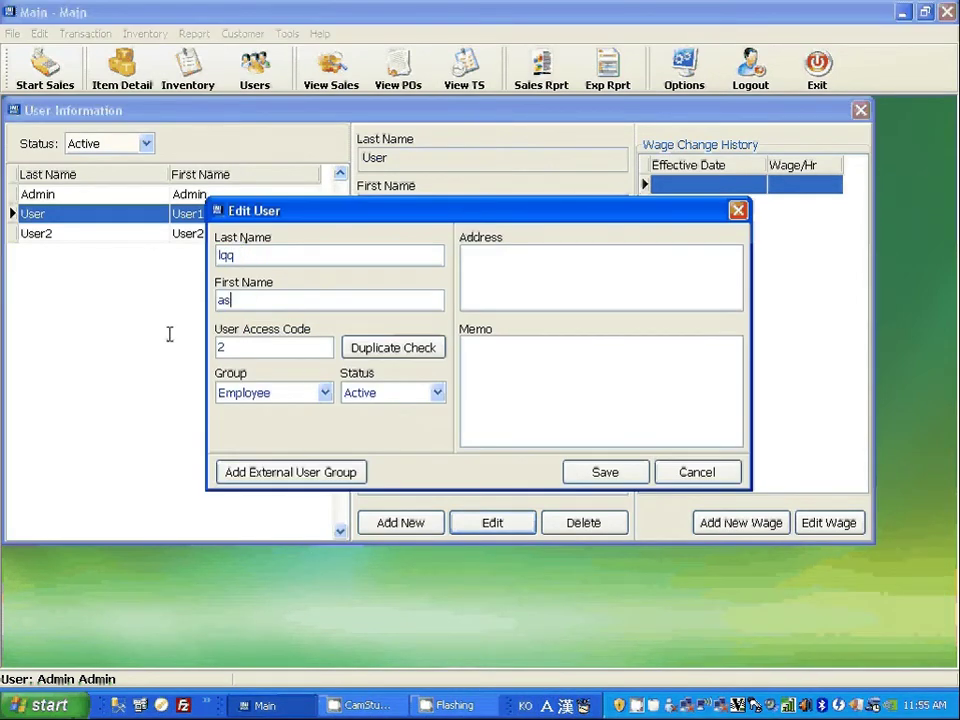
click(592, 476)
click(203, 237)
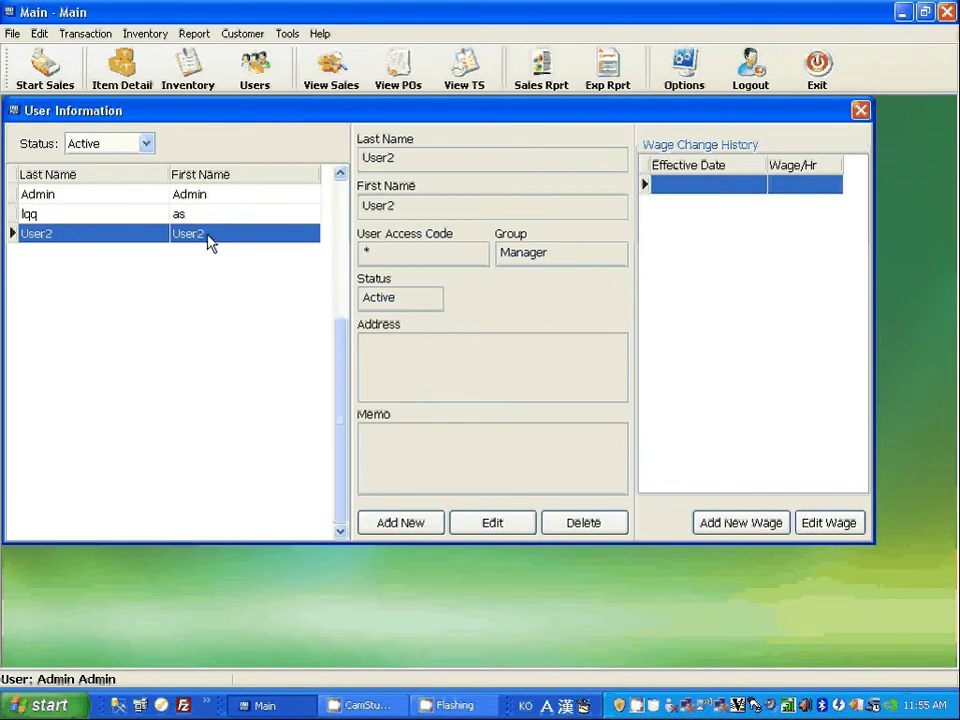
Delete the selected User2 record, confirming with Yes.
click(585, 524)
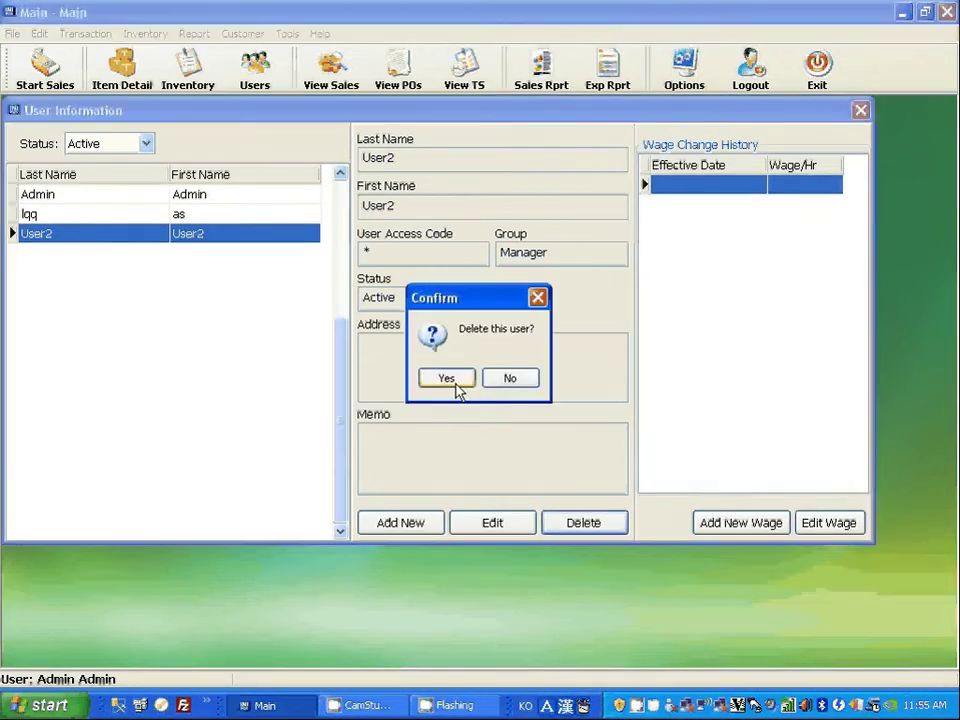
click(447, 377)
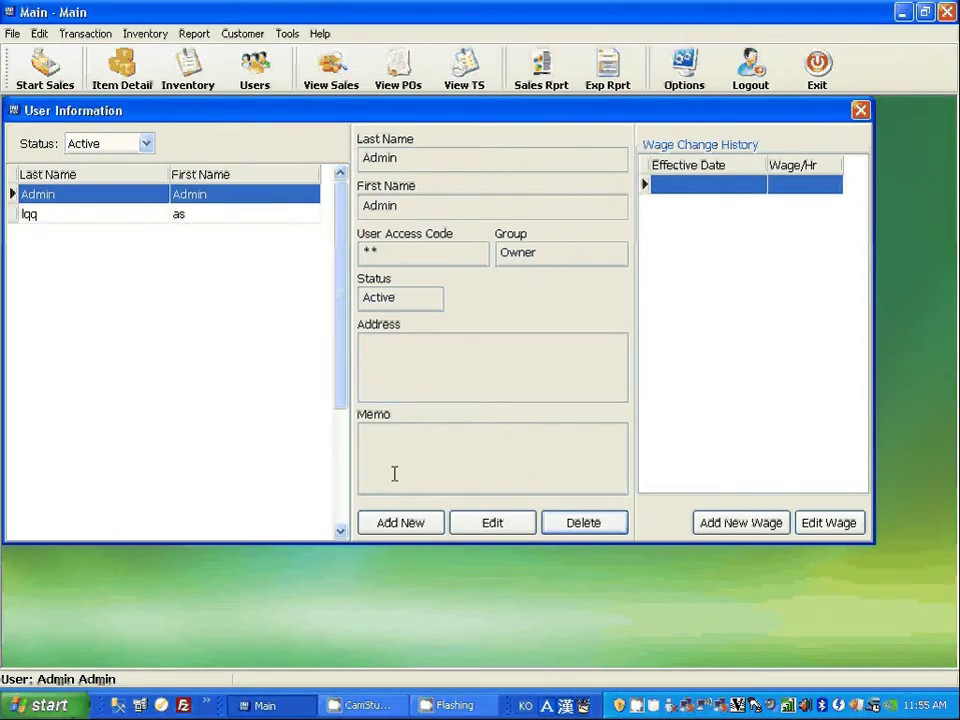
Start a new user and fill in its last name, first name and three-digit access code.
click(399, 524)
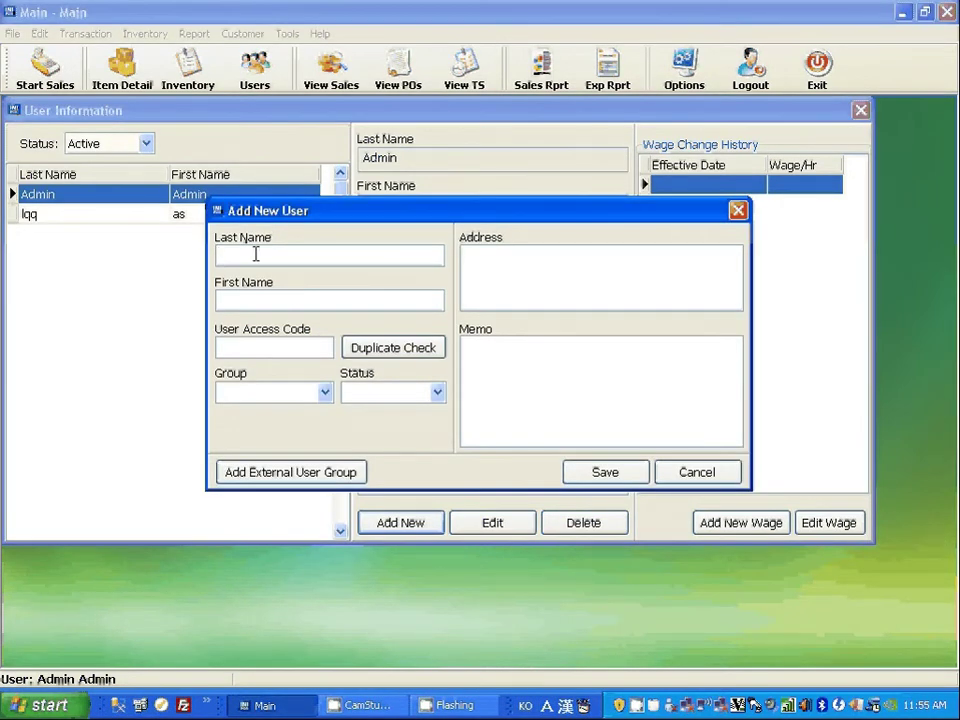
text(as)
click(253, 300)
text(za)
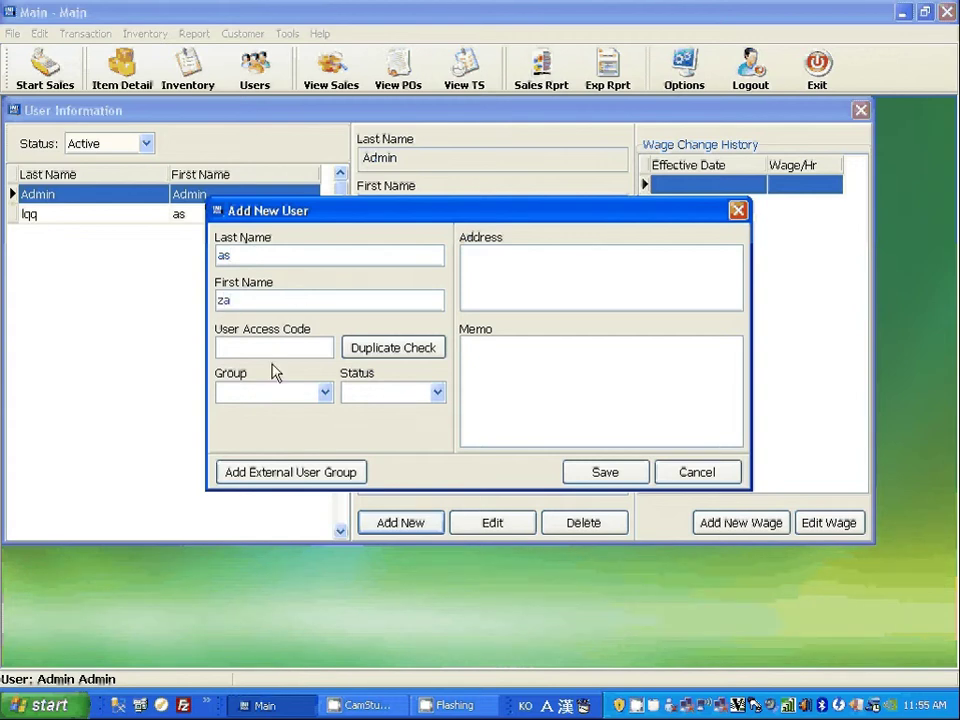
click(276, 348)
text(345)
Set the new user's group to Manager and status to Active, then save.
click(325, 392)
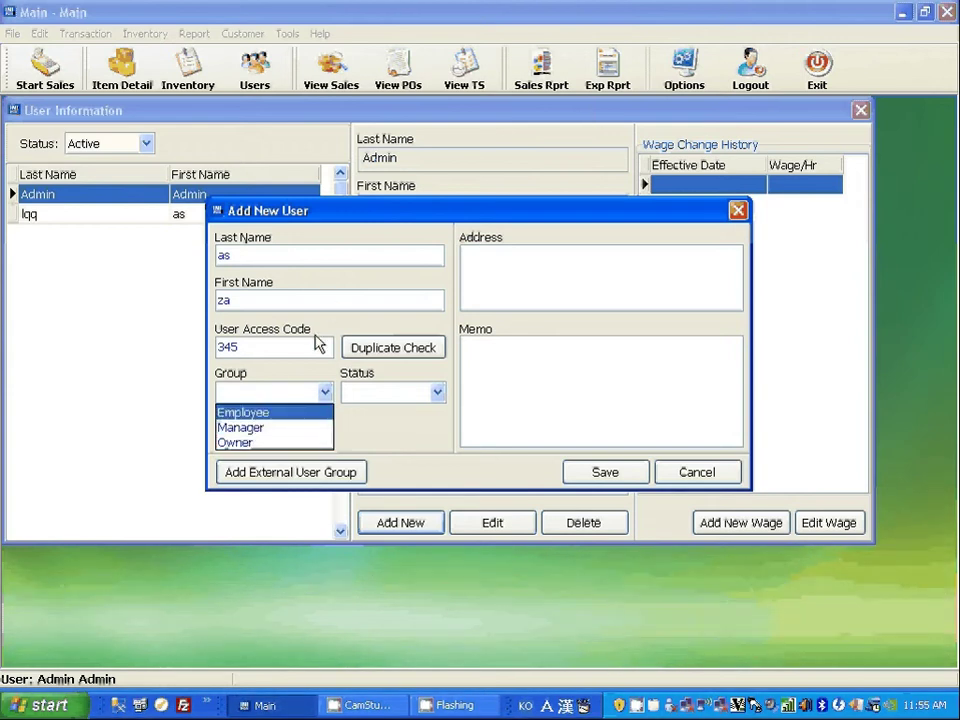
click(247, 412)
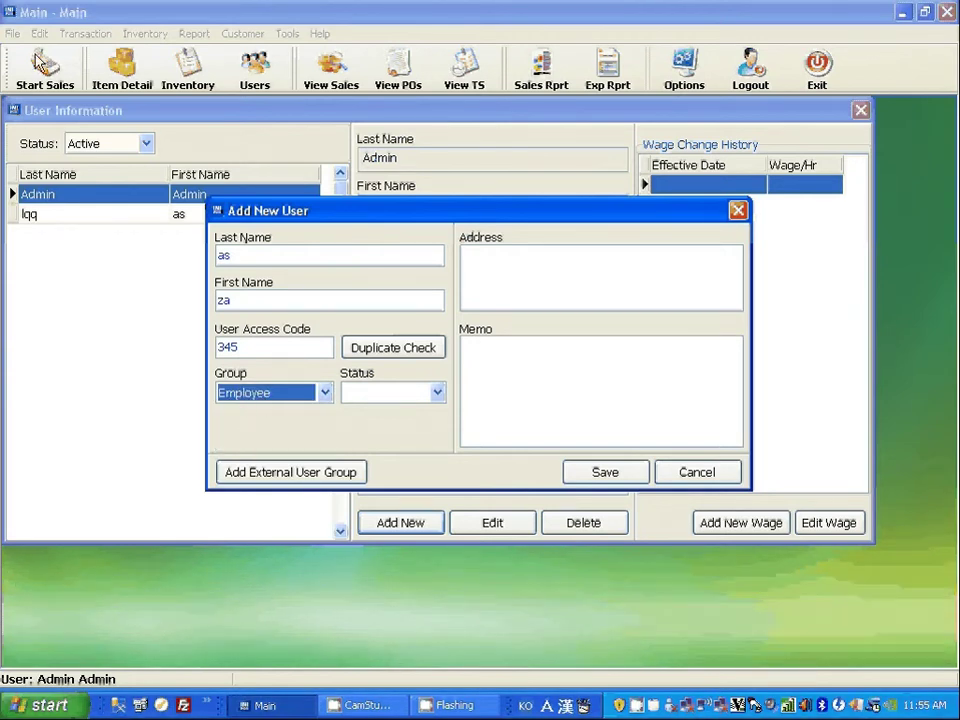
click(262, 395)
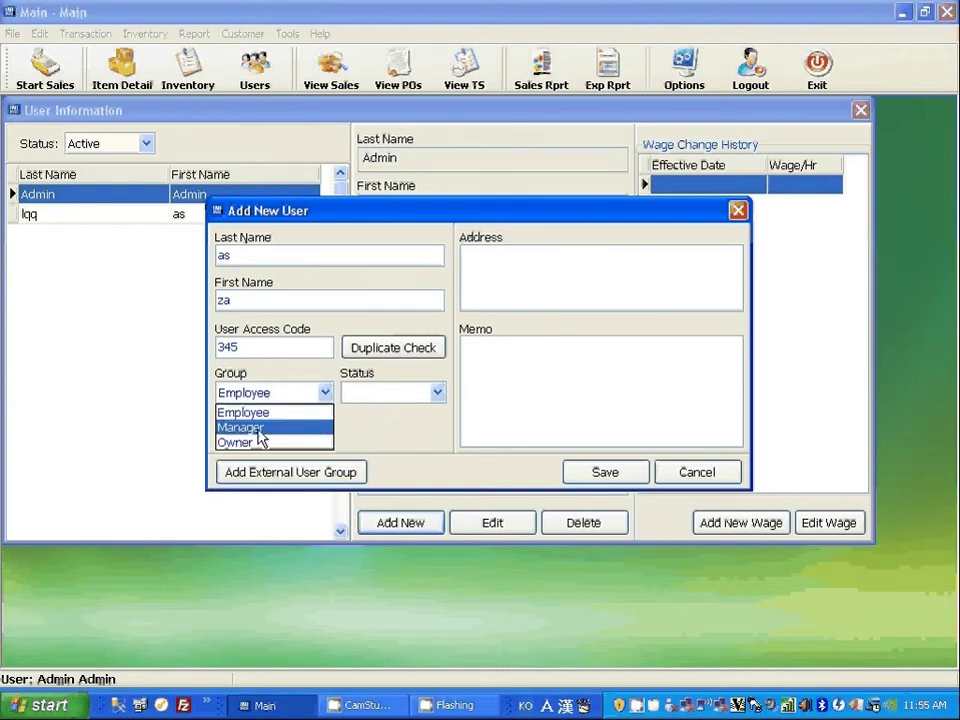
click(258, 430)
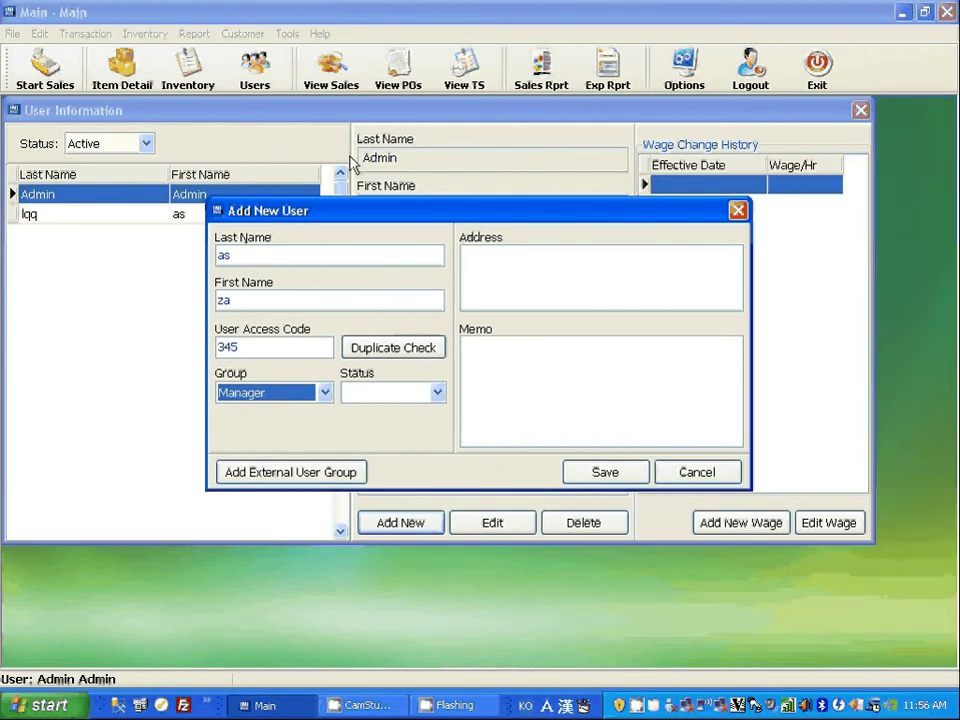
click(325, 393)
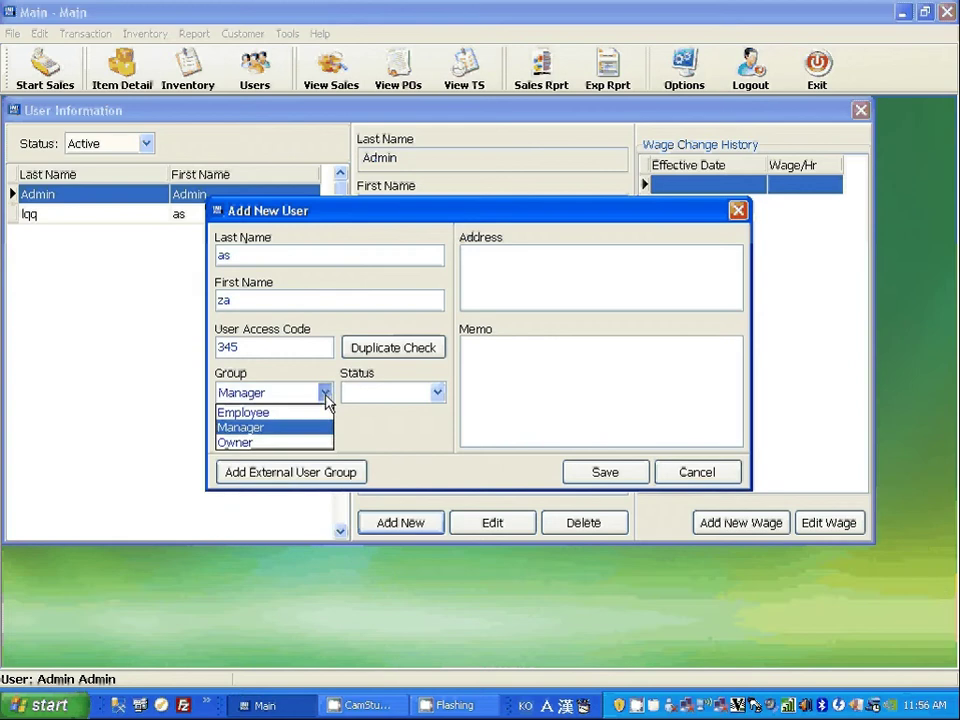
click(295, 443)
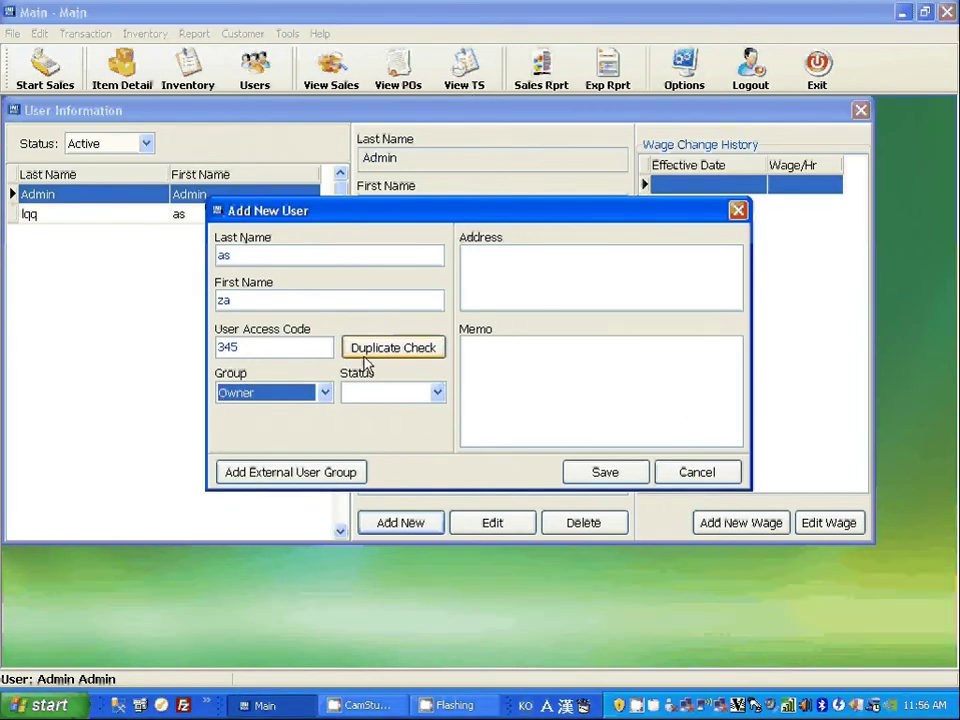
click(324, 393)
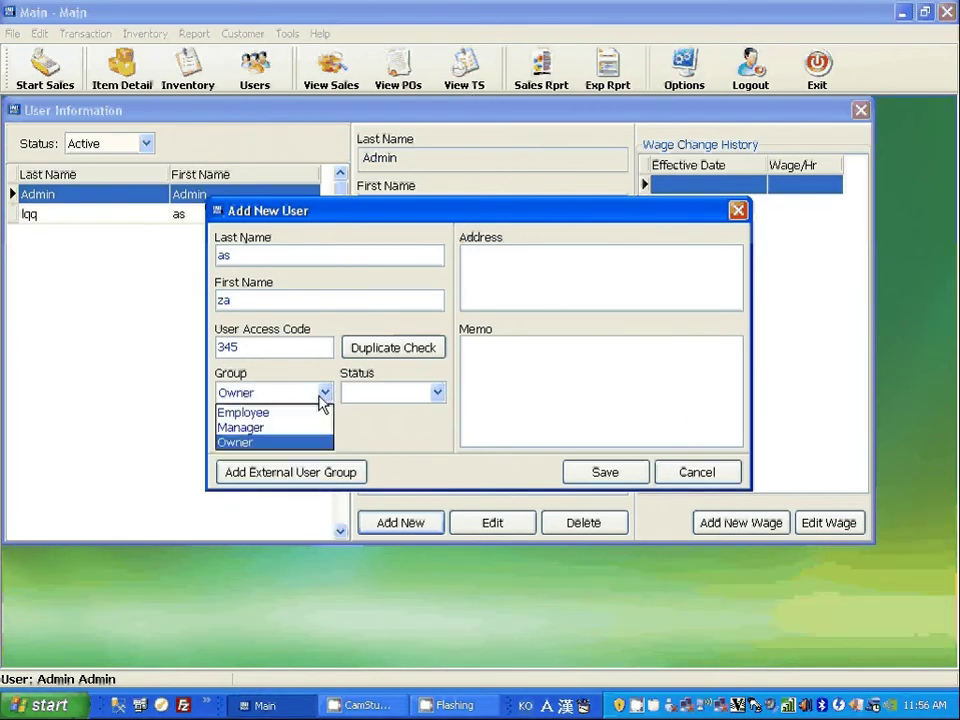
click(268, 427)
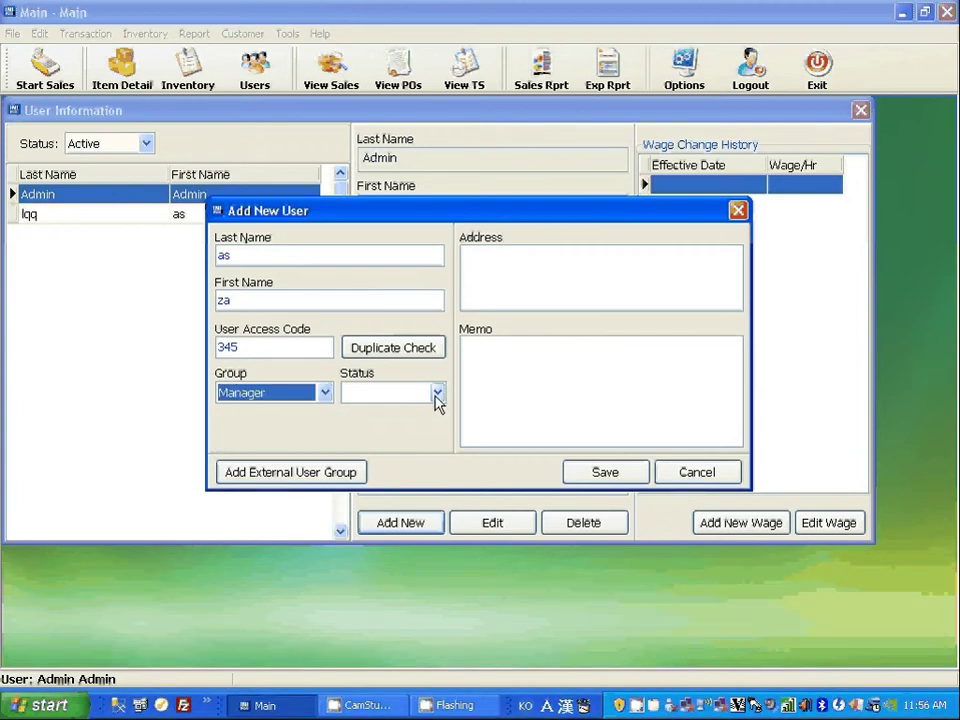
click(437, 399)
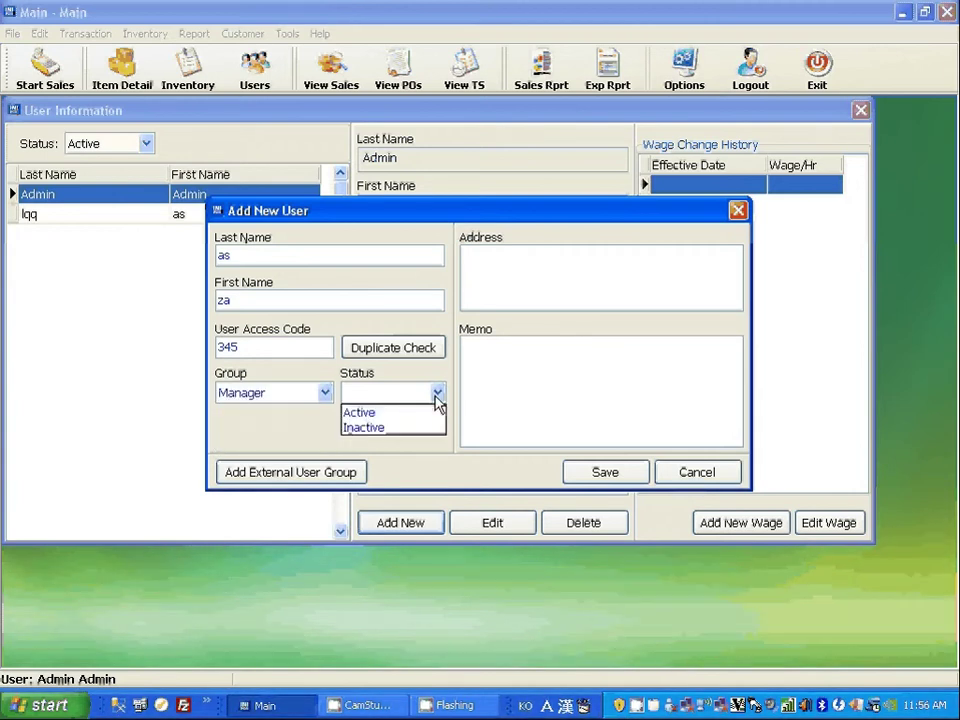
click(370, 413)
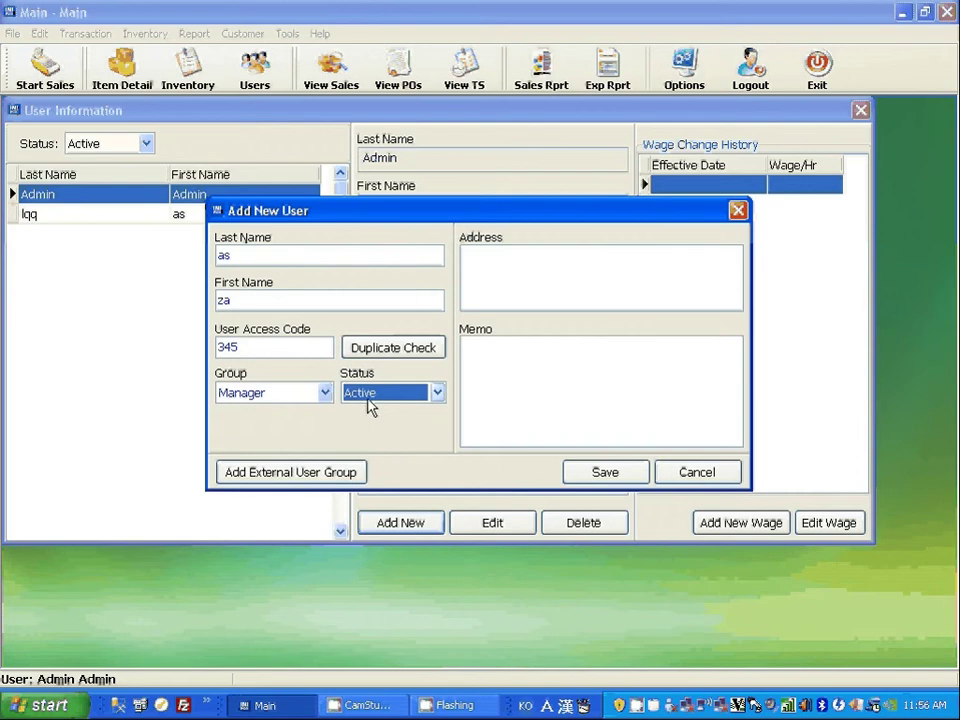
click(605, 474)
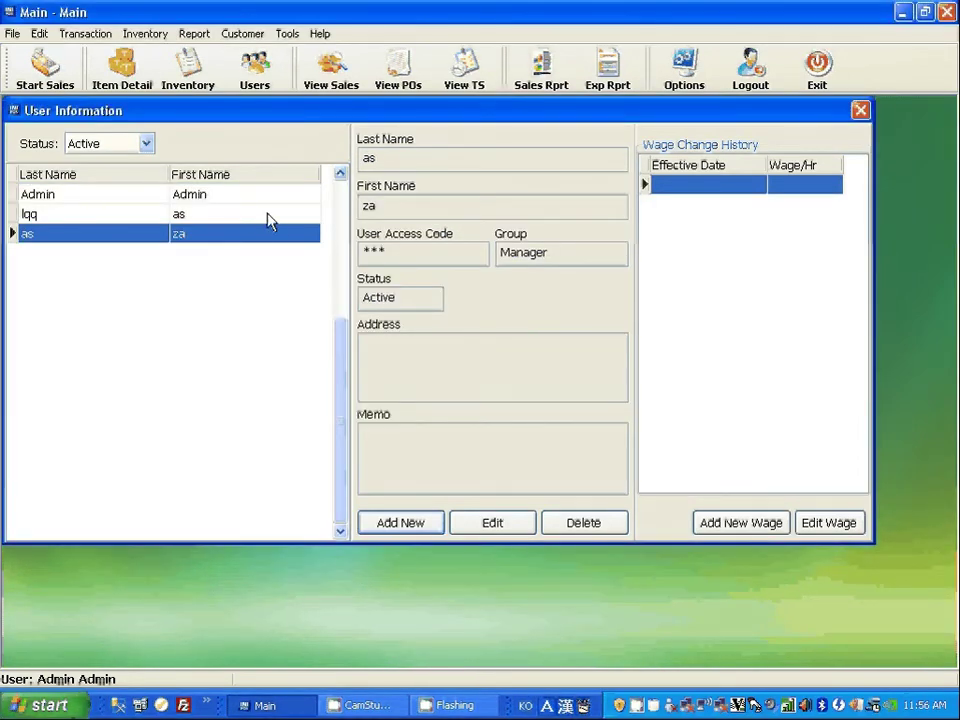
Resave the renamed employee record without changes.
click(232, 215)
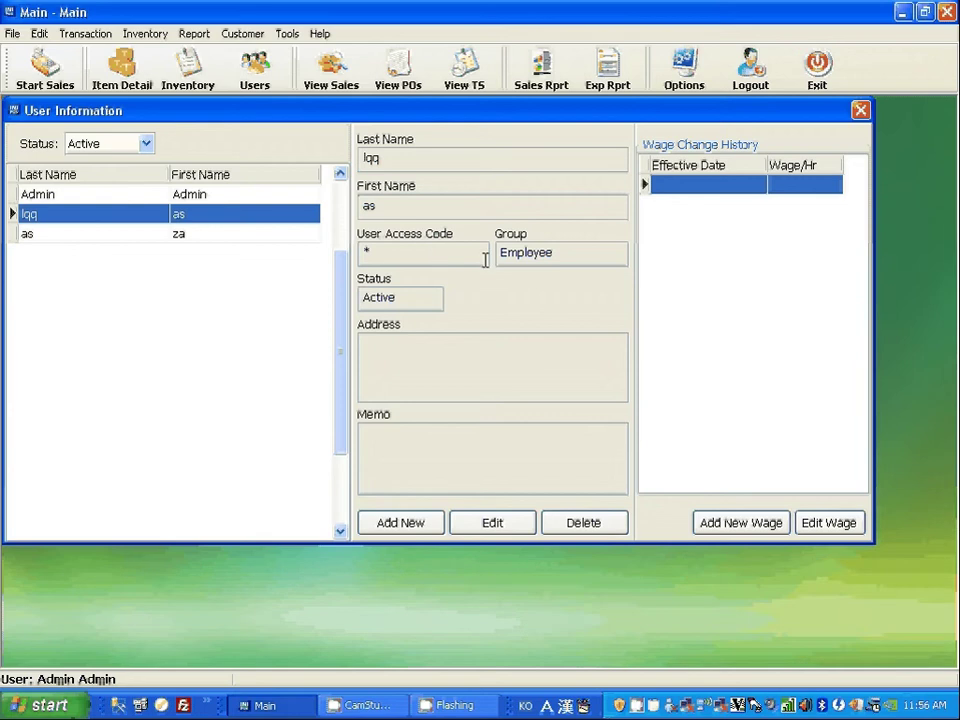
double_click(246, 221)
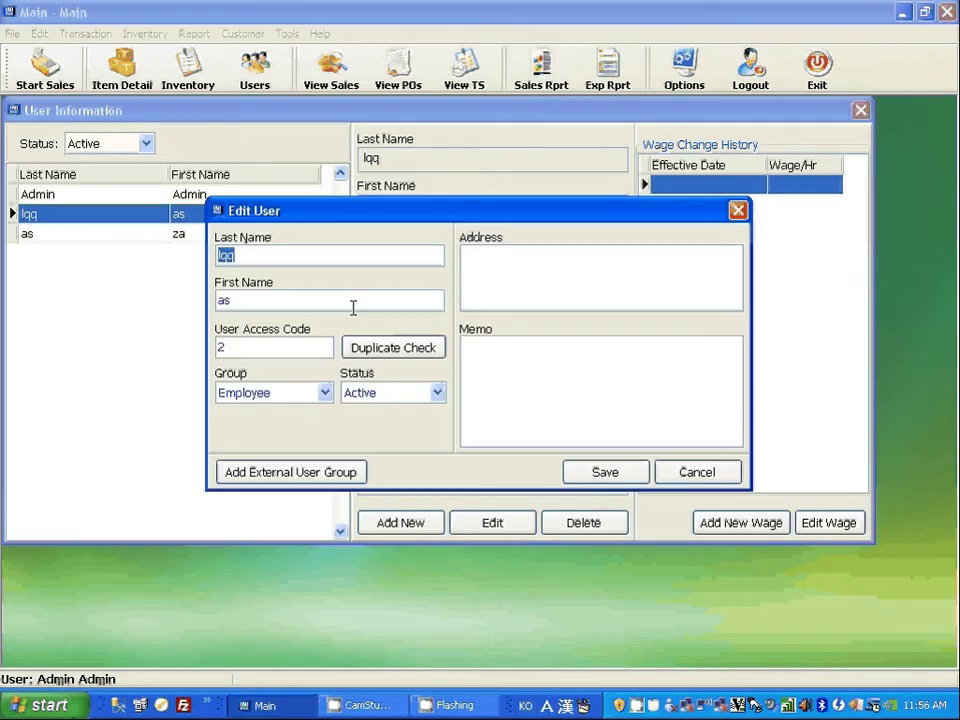
click(620, 482)
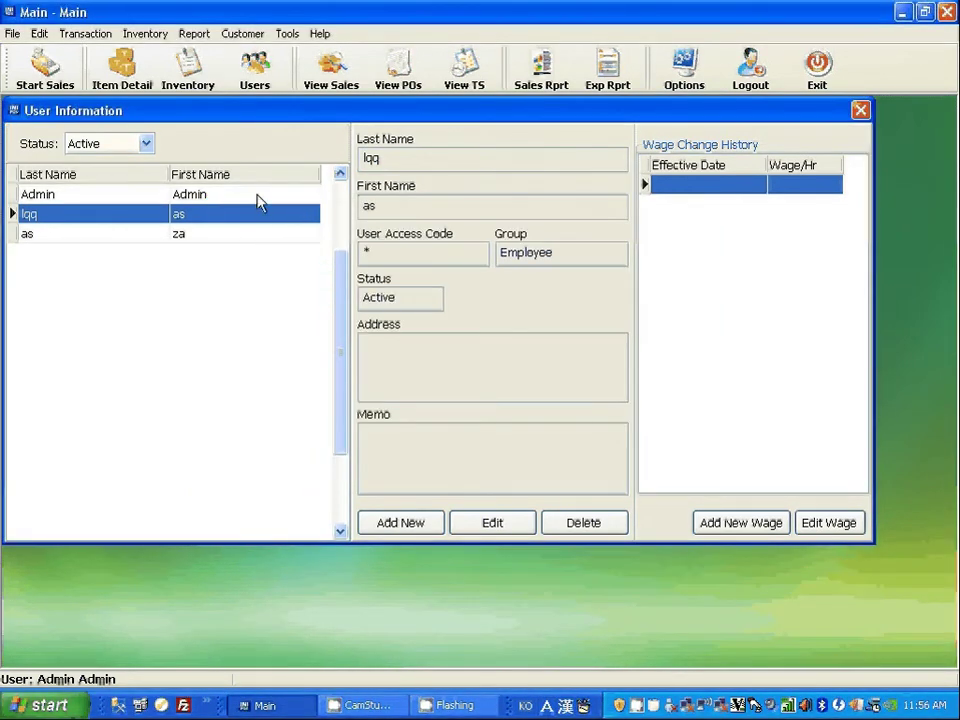
Resave the Admin record unchanged and close the User Information window.
click(260, 199)
double_click(260, 200)
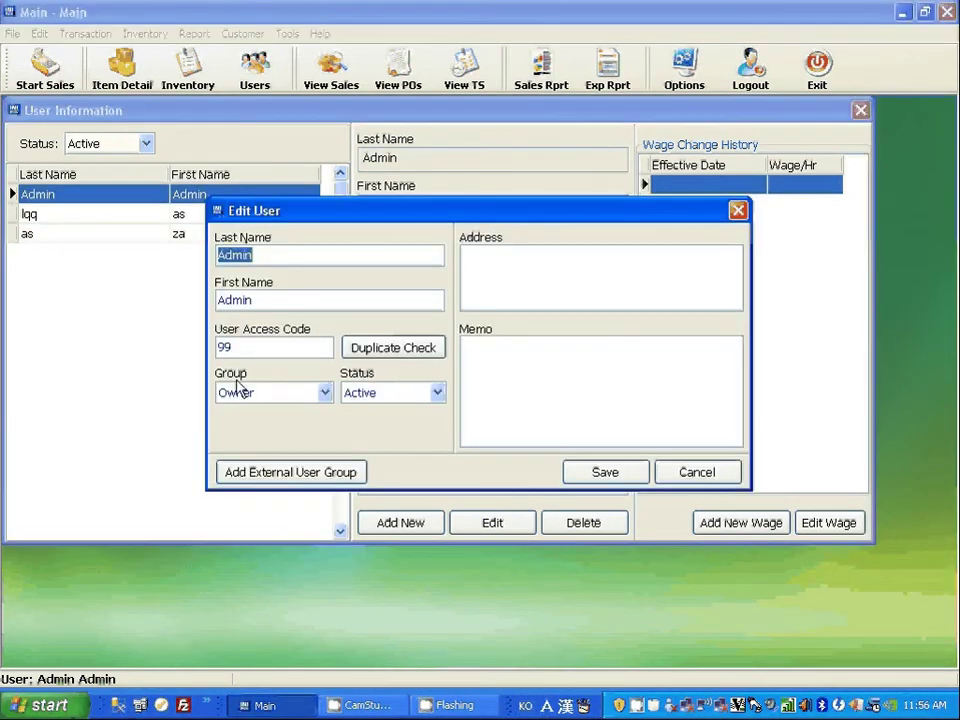
click(611, 479)
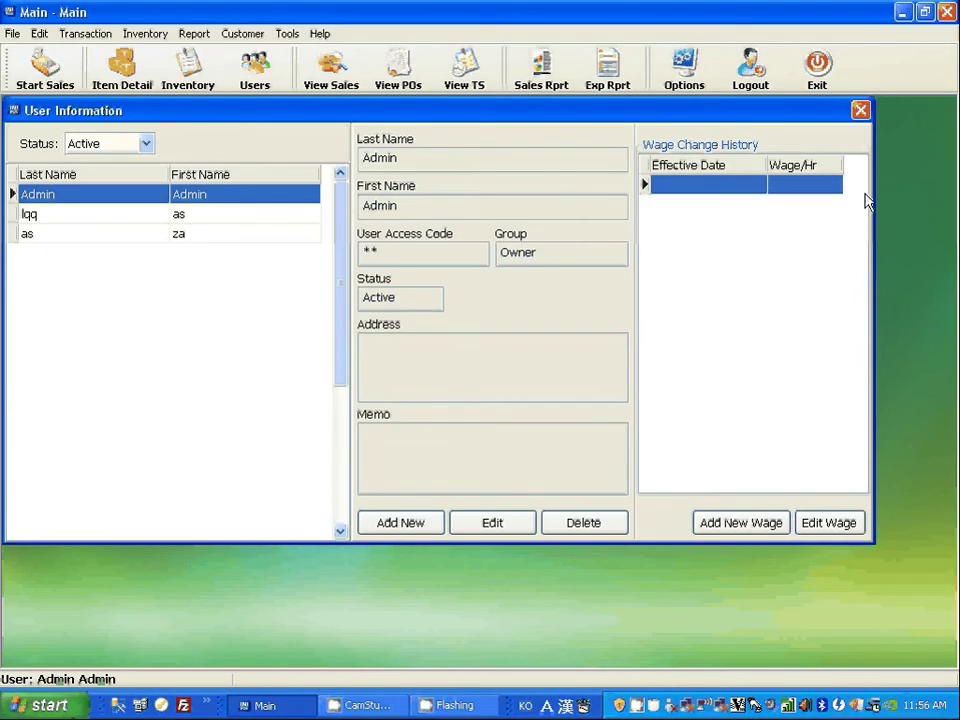
click(861, 110)
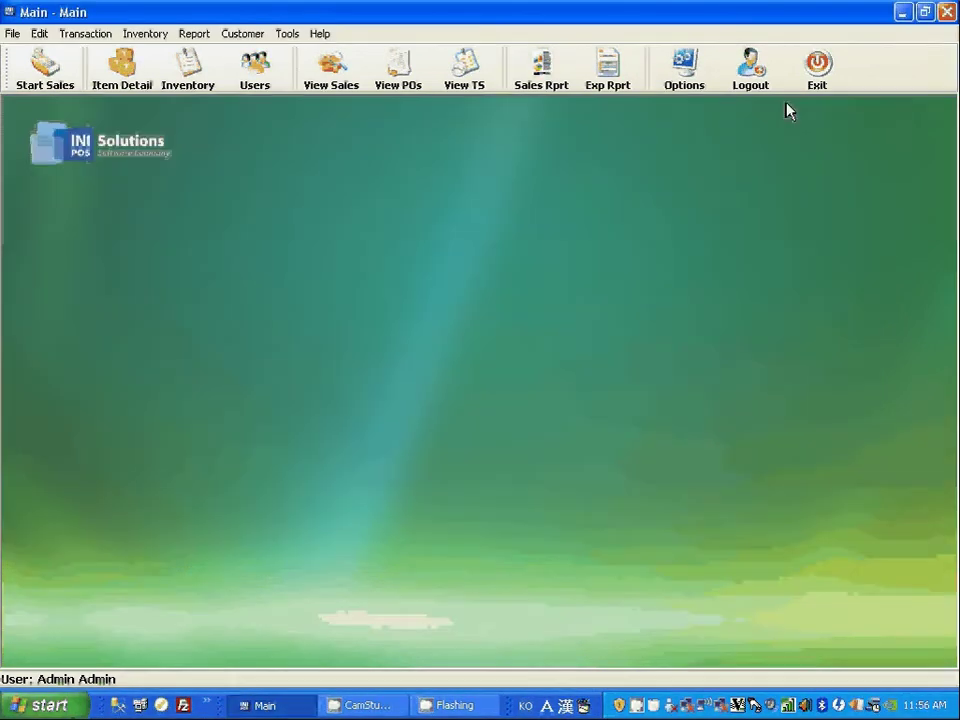
Log out and sign in to the sales screen with an access code on the keypad.
click(760, 82)
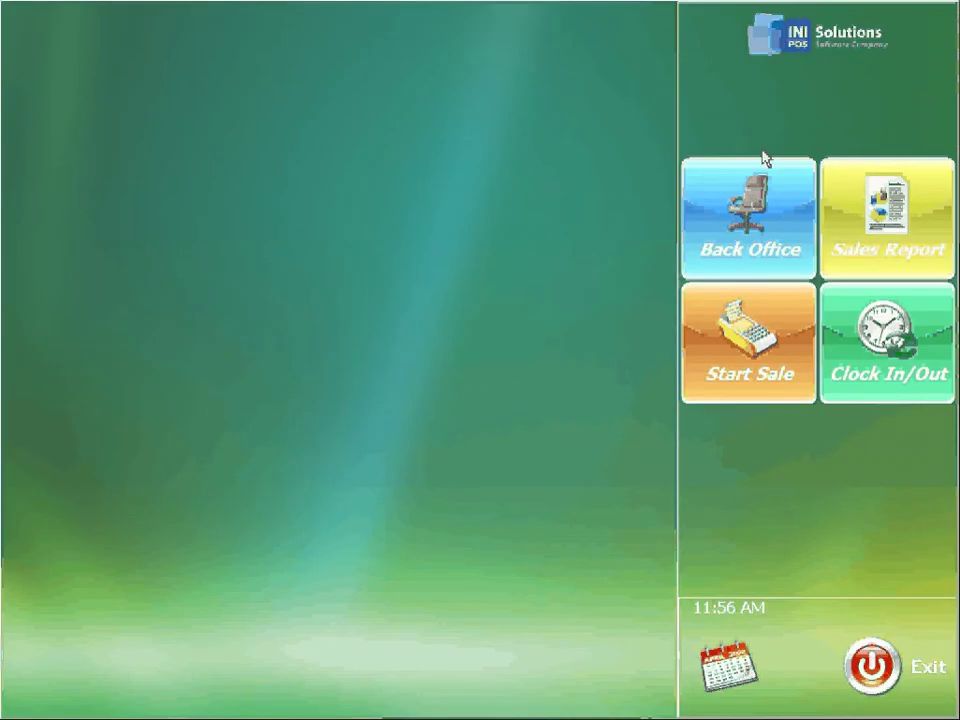
click(752, 342)
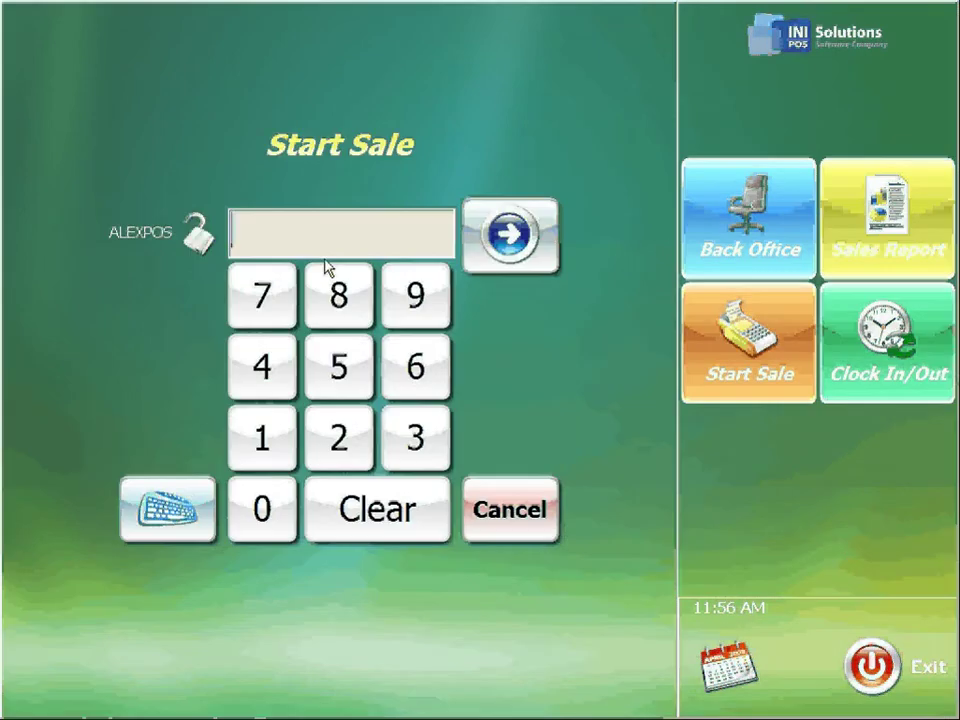
click(336, 279)
click(426, 321)
click(512, 238)
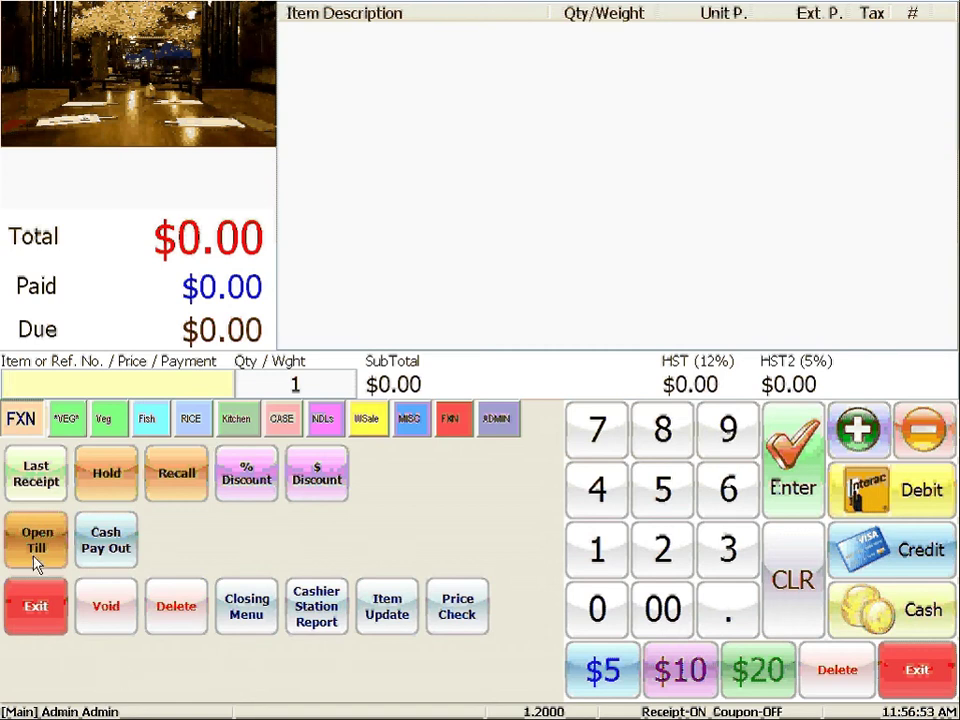
Exit the sales screen, confirm with Yes, and log out to the launcher.
click(45, 610)
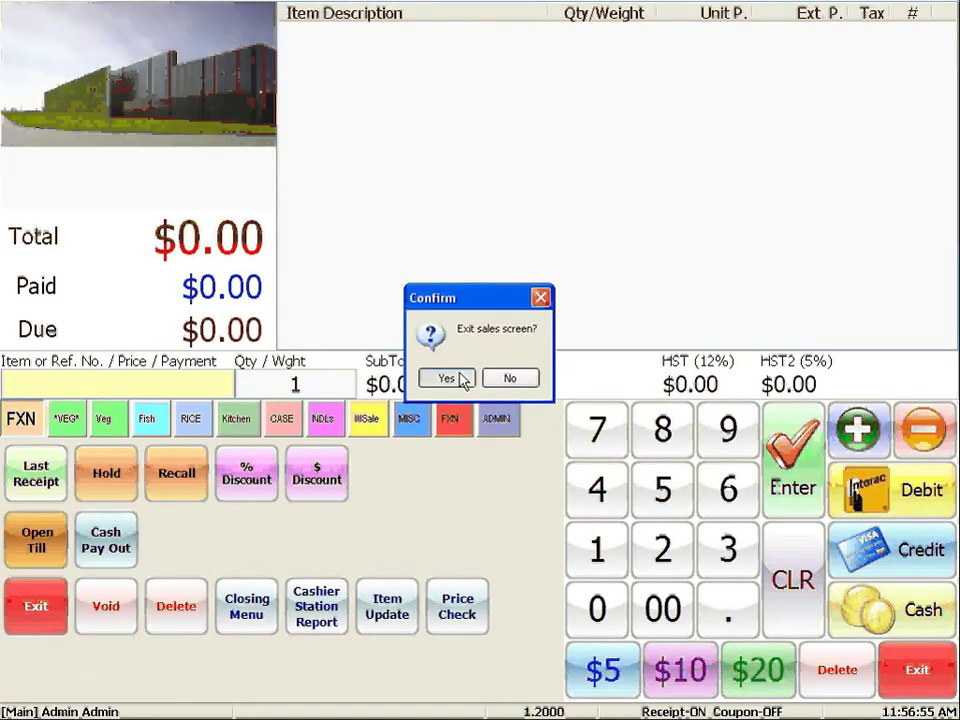
click(443, 378)
click(750, 79)
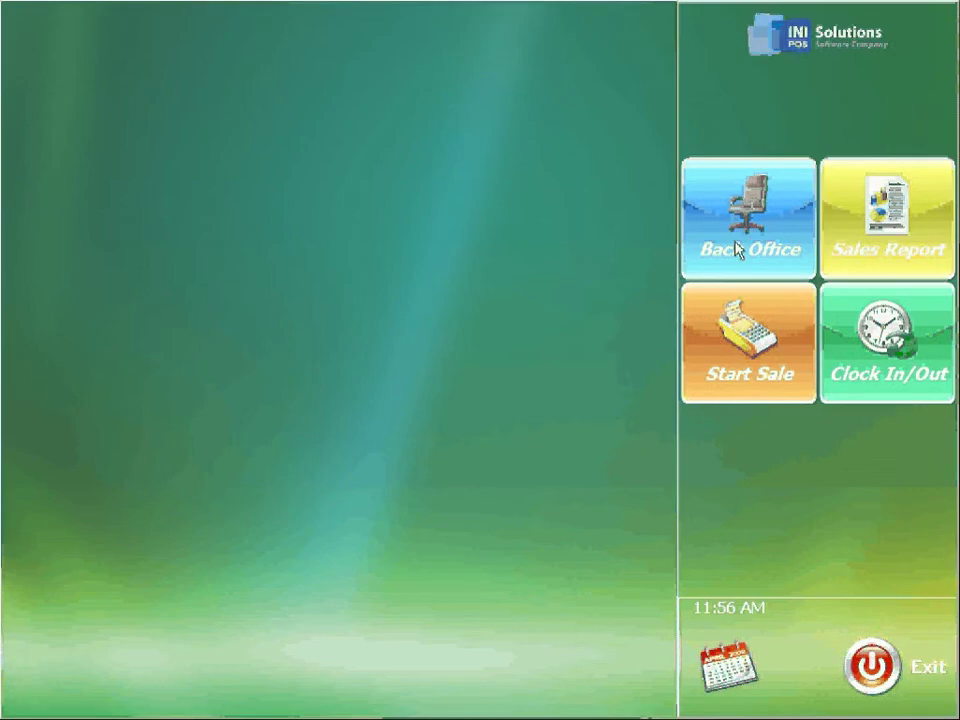
Log in to Back Office with the new Manager's access code after one rejected attempt.
click(737, 250)
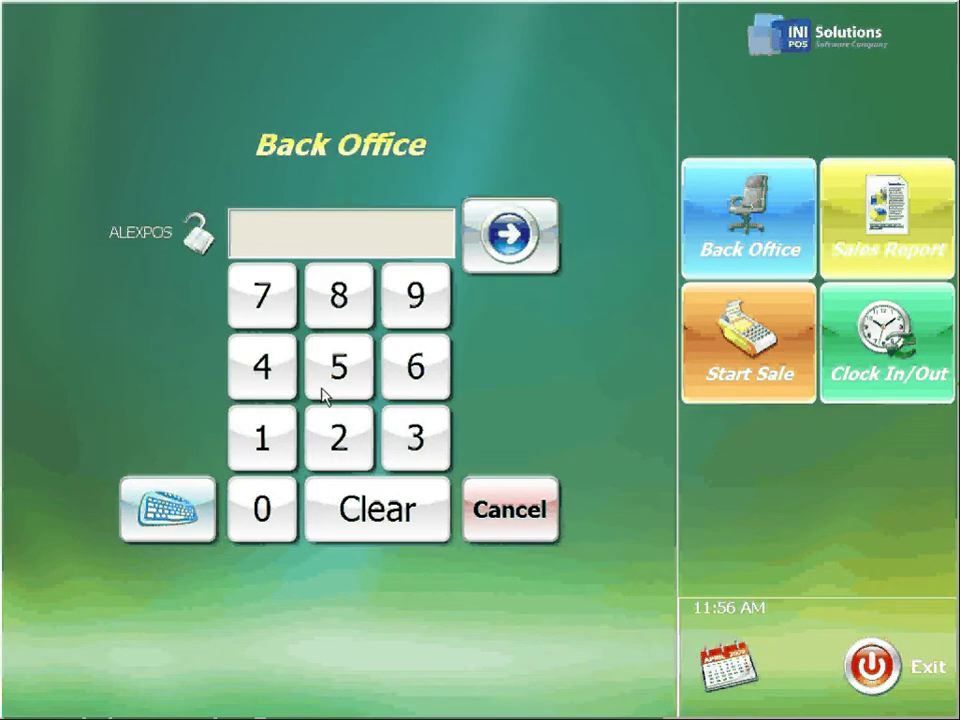
click(337, 390)
click(339, 439)
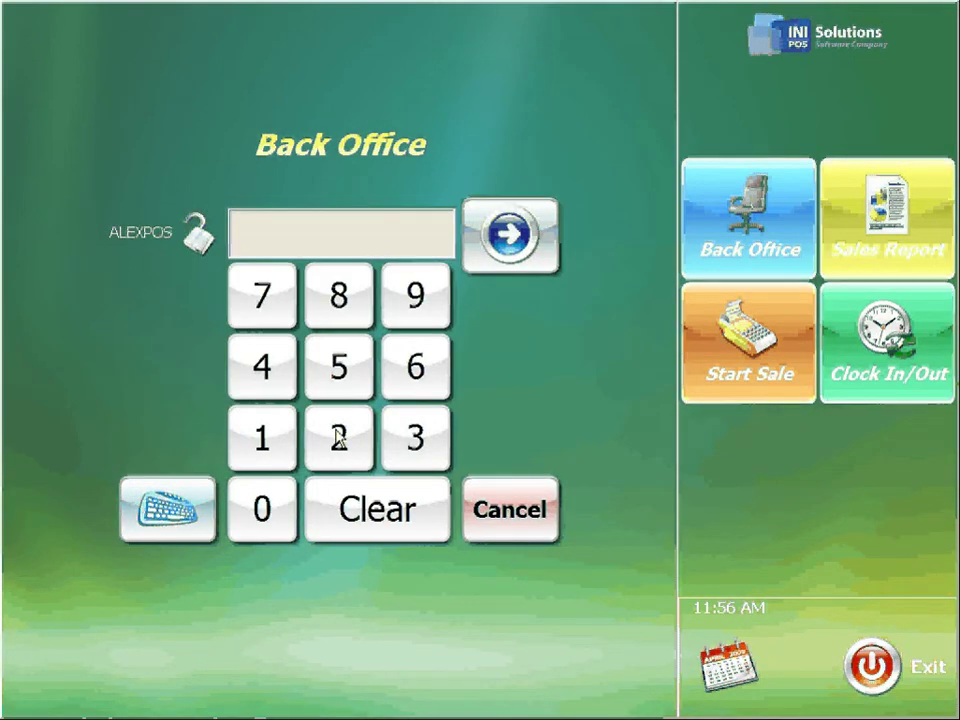
click(495, 255)
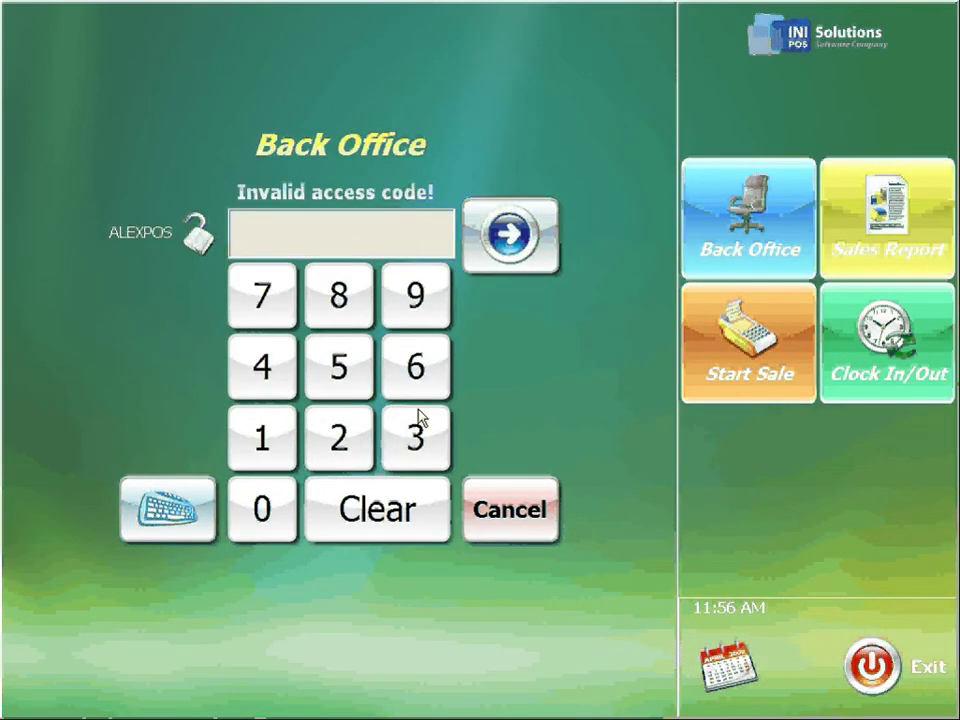
click(405, 433)
click(259, 390)
click(328, 377)
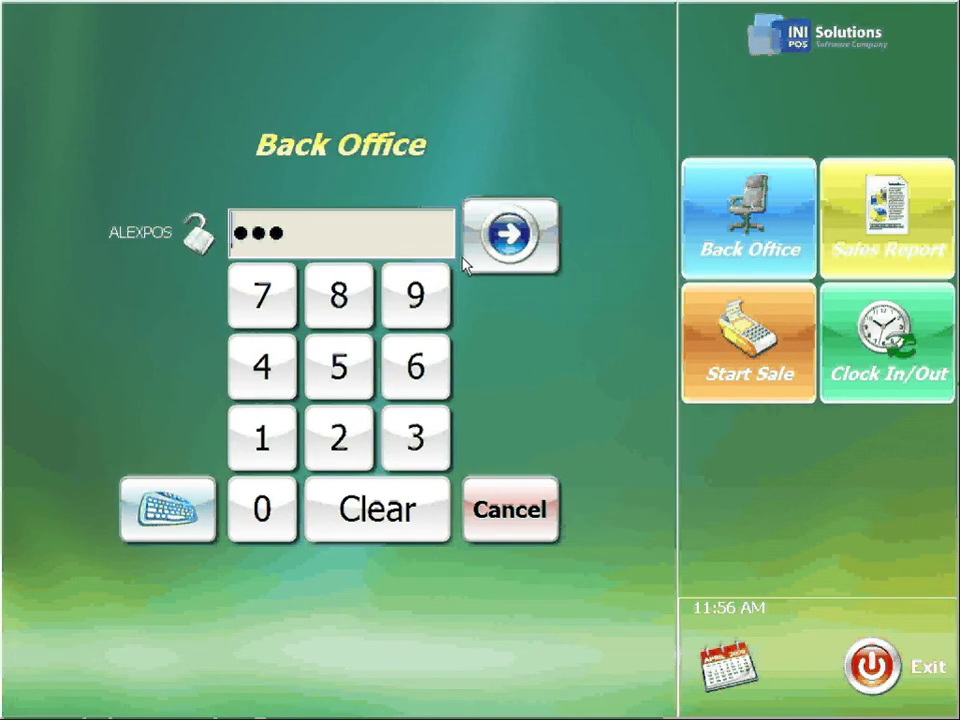
click(496, 240)
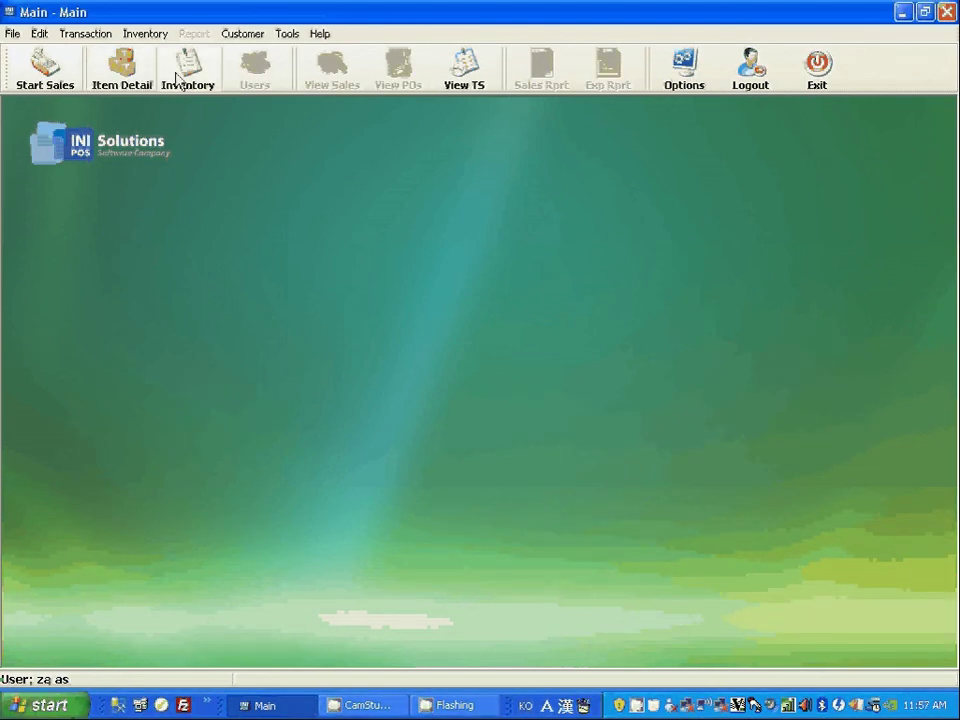
Log out of the Manager session and sign back in to Back Office as Admin.
click(763, 78)
click(736, 209)
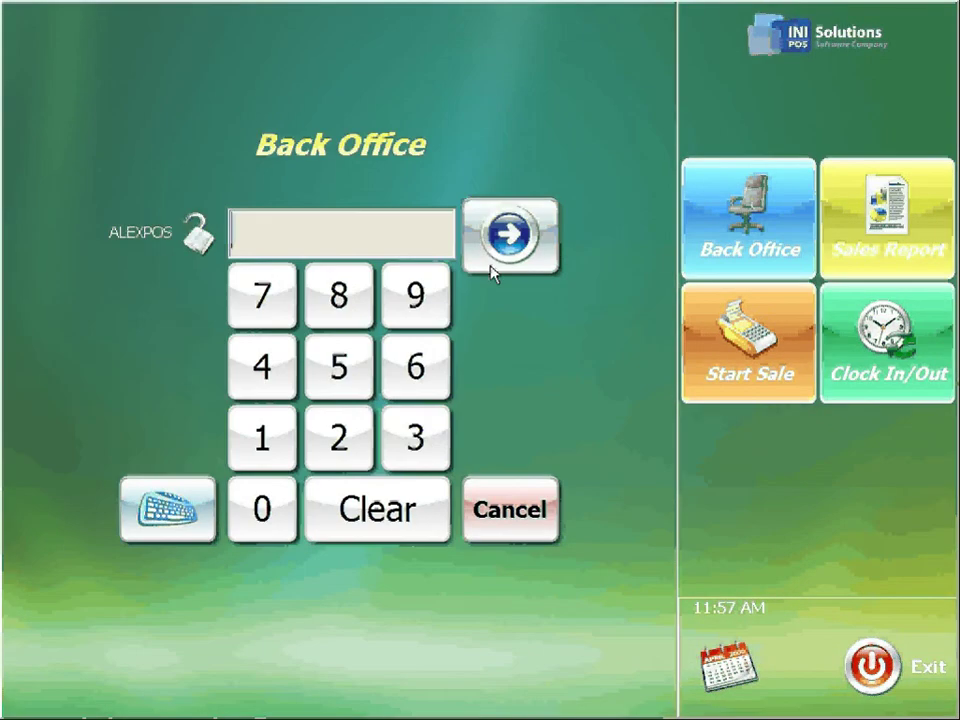
click(321, 240)
text(12)
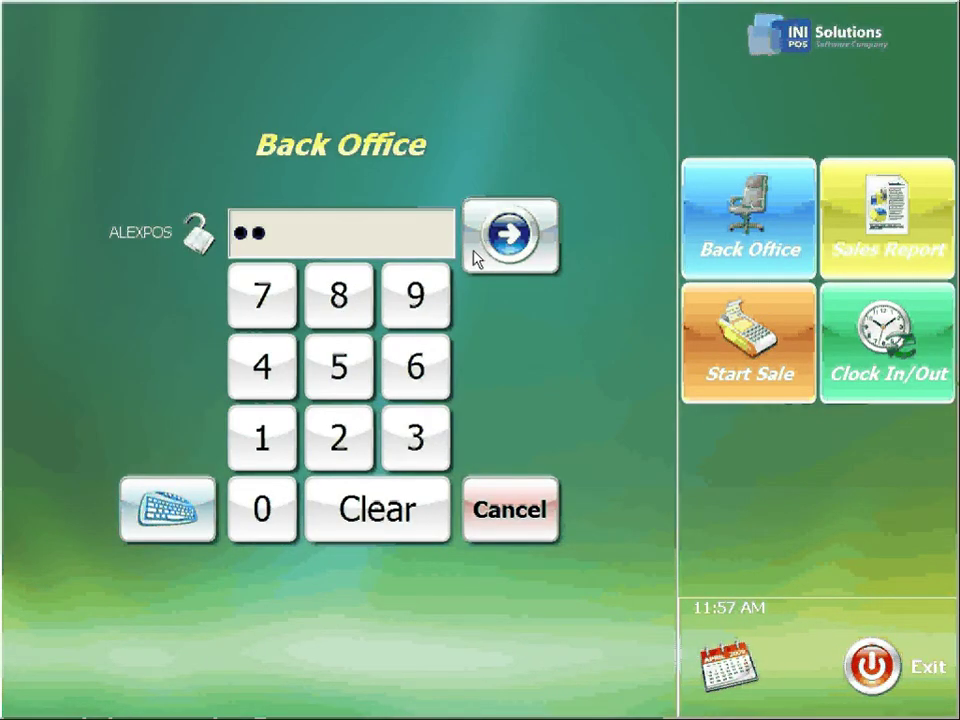
click(510, 235)
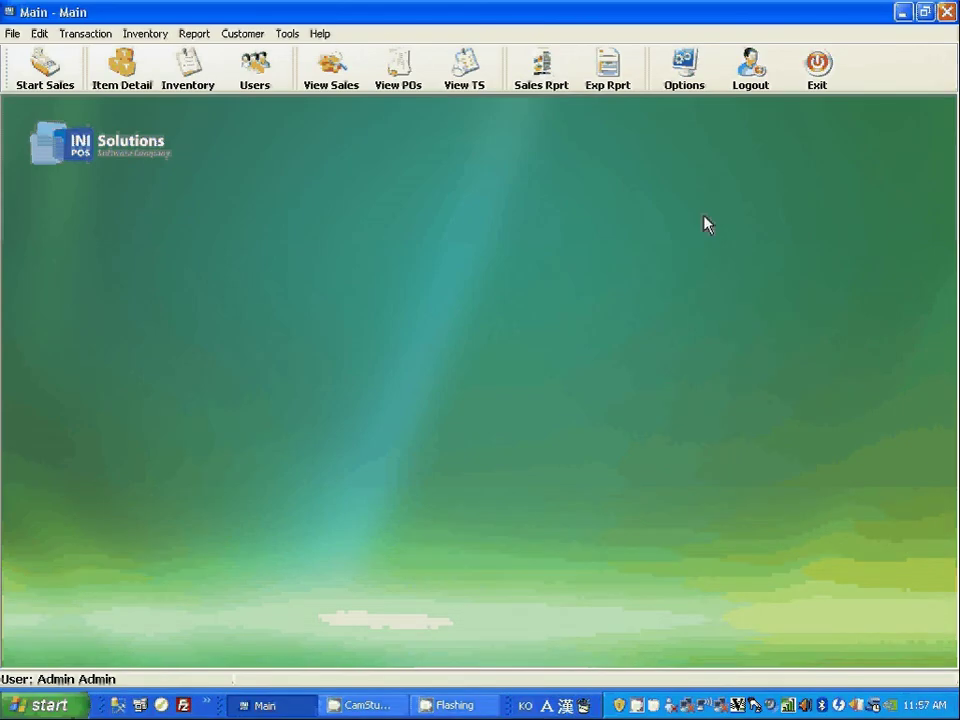
click(385, 705)
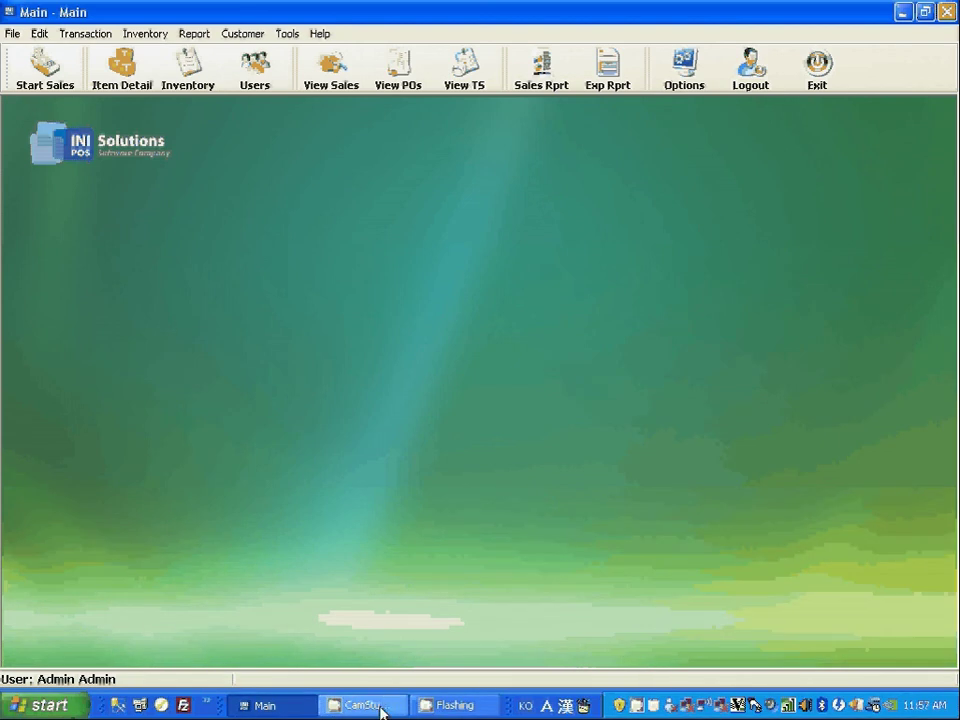